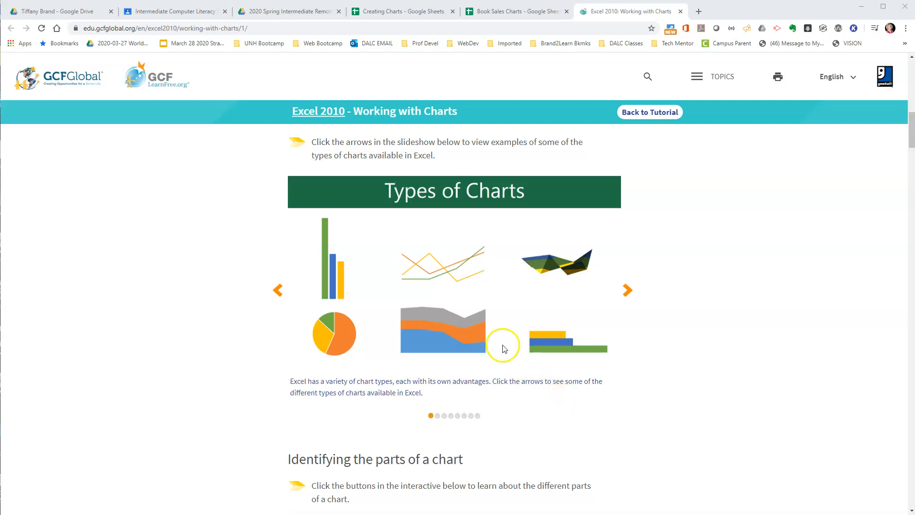
# Step: Look through the Working with Charts lesson from its introduction down to the Types of charts slideshow
pyautogui.scroll(8, 501, 304)
pyautogui.scroll(3, 502, 304)
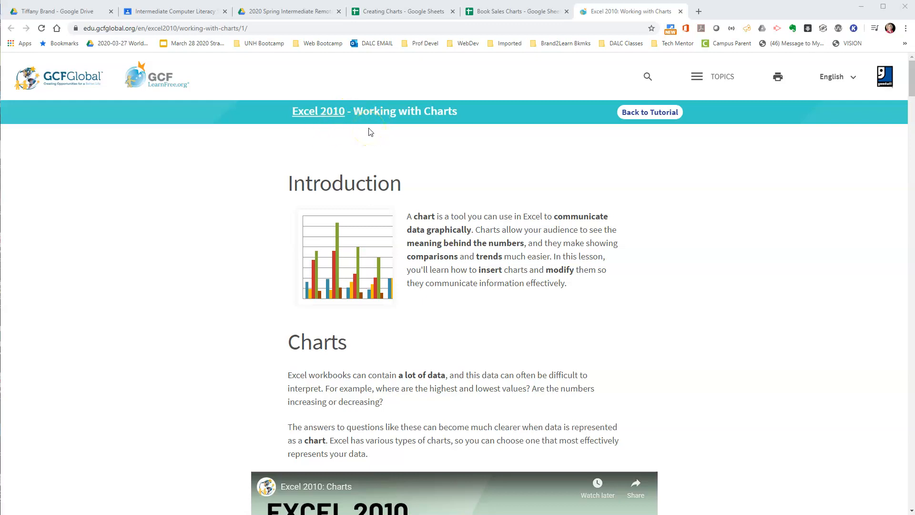
pyautogui.scroll(-1, 488, 301)
pyautogui.scroll(-4, 488, 301)
pyautogui.scroll(-1, 489, 301)
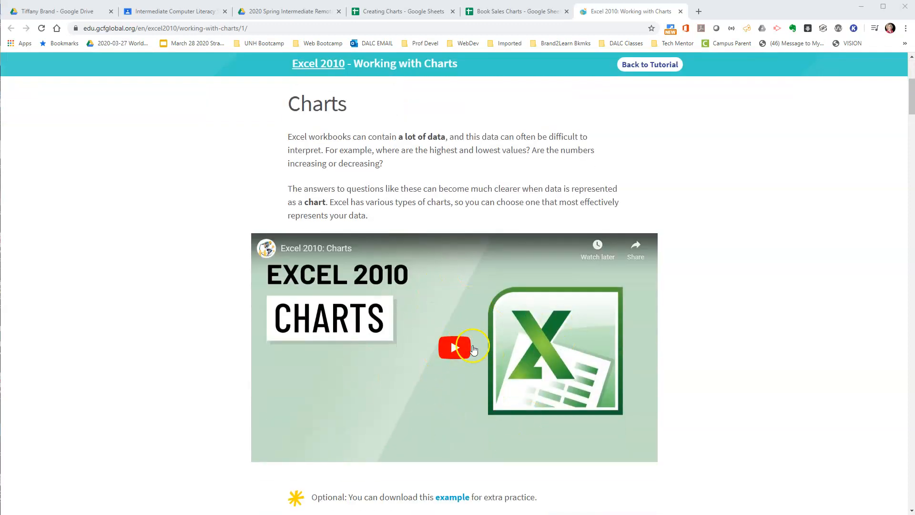
pyautogui.scroll(-3, 510, 360)
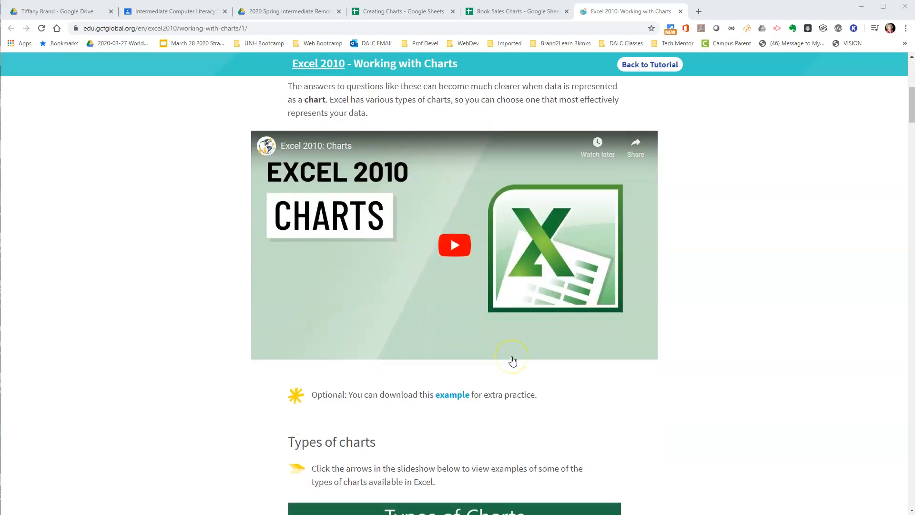
pyautogui.scroll(-3, 512, 360)
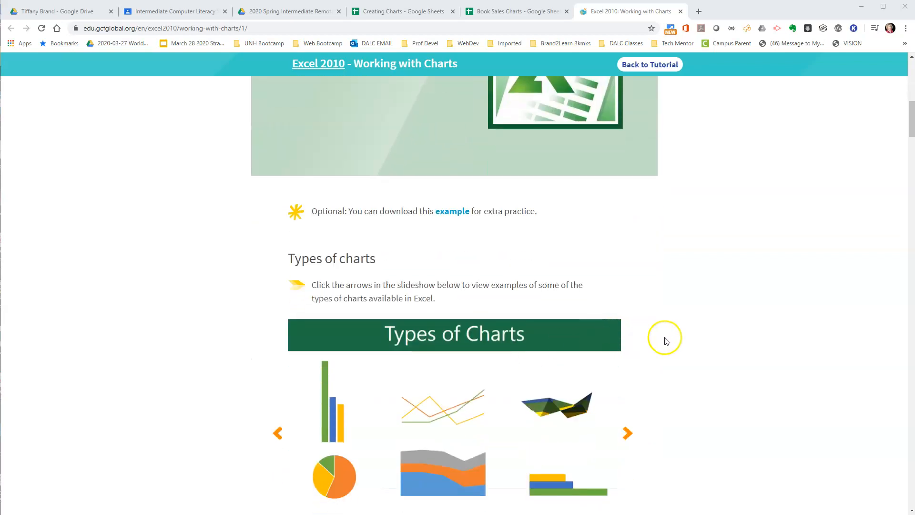
pyautogui.scroll(-1, 665, 338)
pyautogui.scroll(-2, 669, 342)
pyautogui.scroll(1, 669, 341)
pyautogui.click(672, 342)
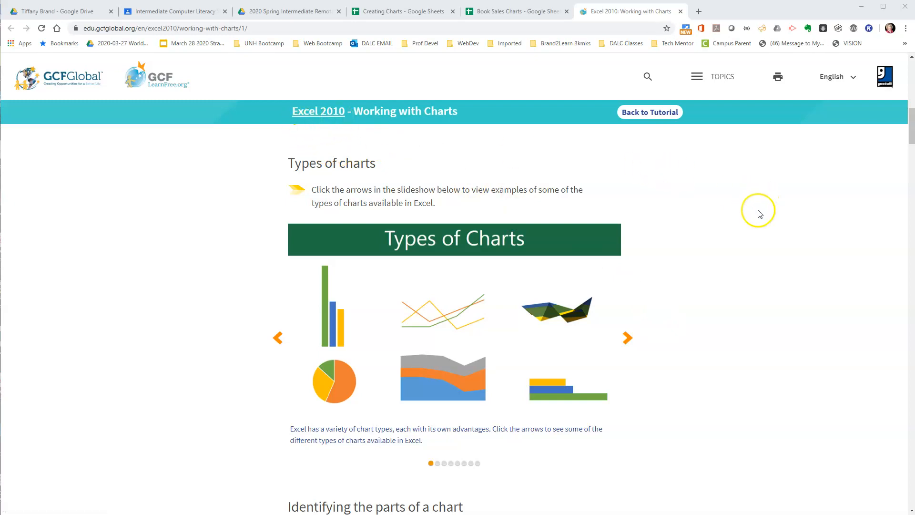
pyautogui.scroll(-1, 727, 240)
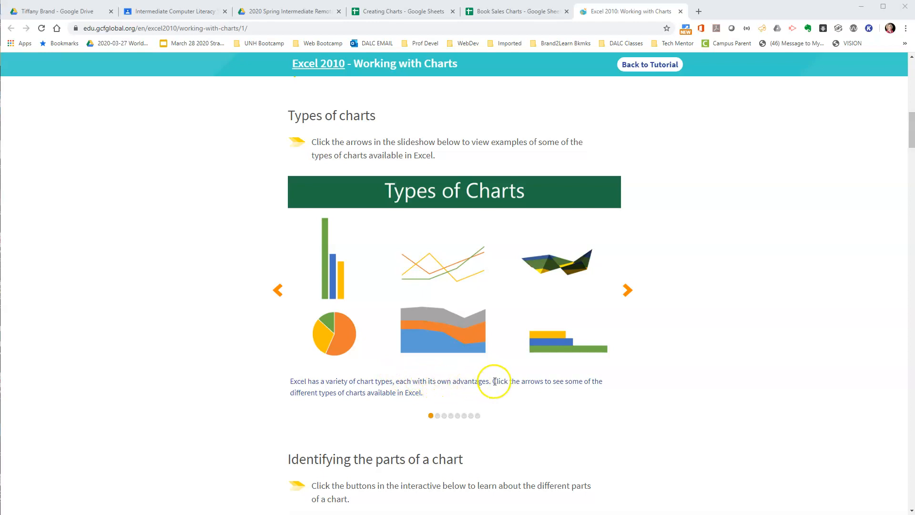
# Step: Go through the Types of charts slideshow examples for column, line, pie, bar and area charts
pyautogui.click(625, 292)
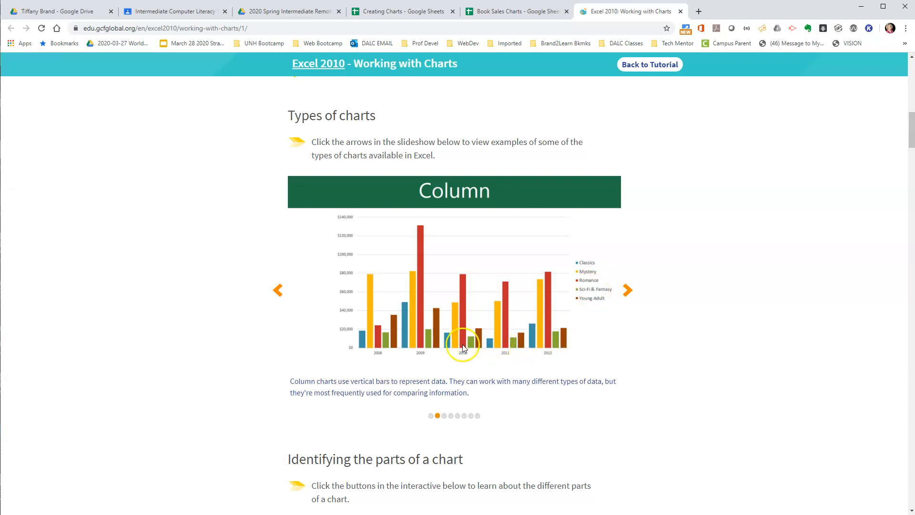
pyautogui.click(627, 290)
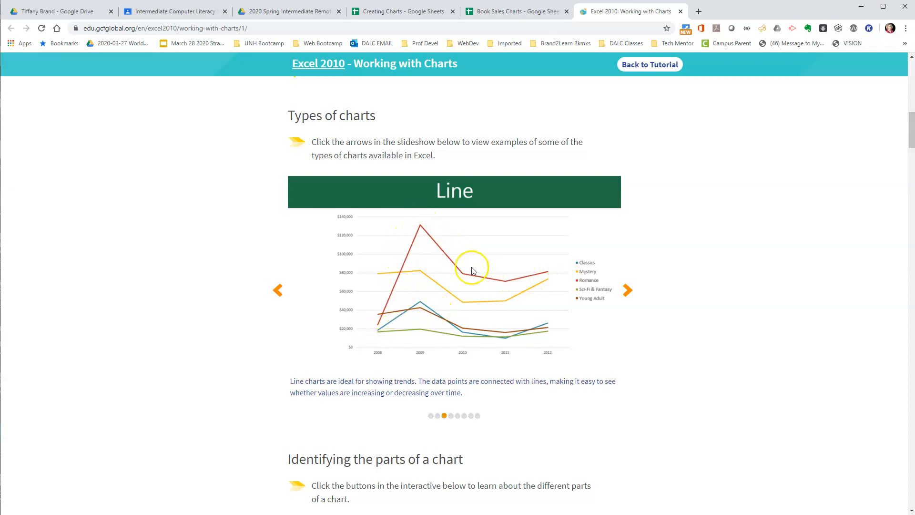
pyautogui.click(626, 291)
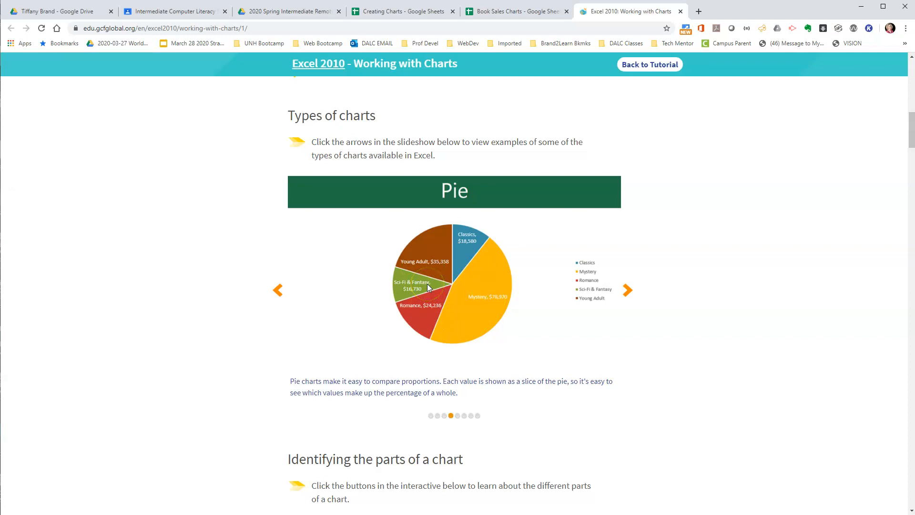
pyautogui.click(627, 289)
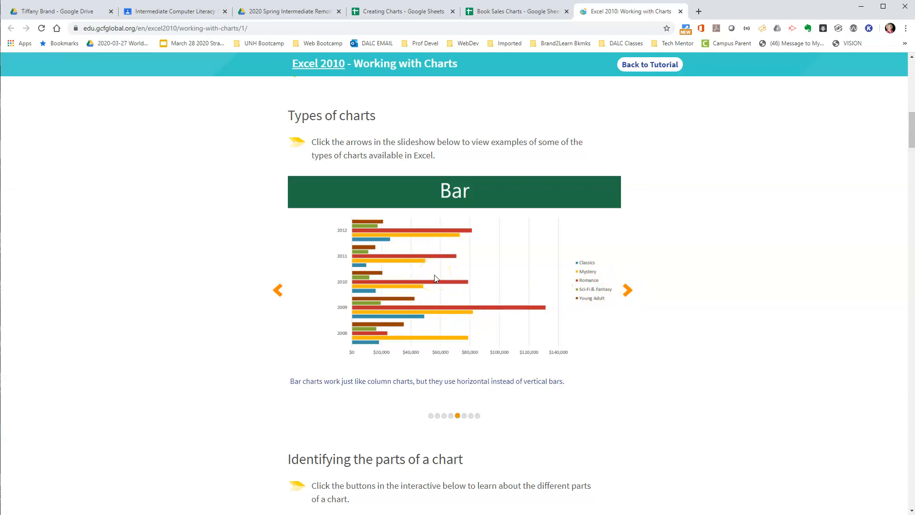
pyautogui.click(628, 294)
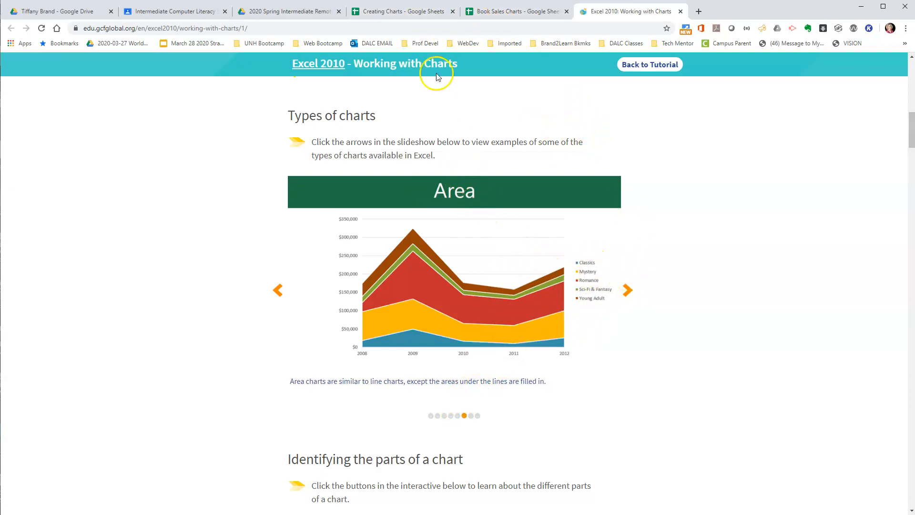
# Step: In the Book Sales Charts spreadsheet, insert a chart from A1:F6 and make it a column chart
pyautogui.click(408, 14)
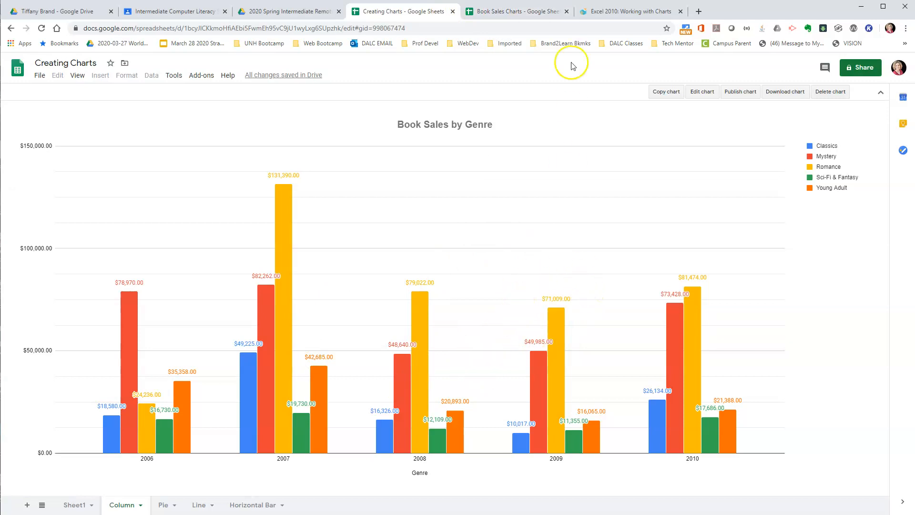
pyautogui.click(511, 11)
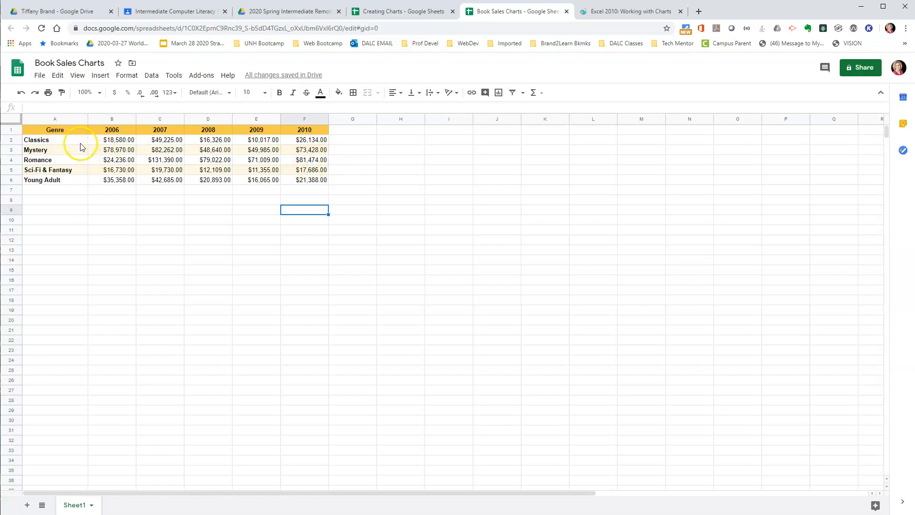
pyautogui.moveTo(66, 129); pyautogui.dragTo(297, 180)
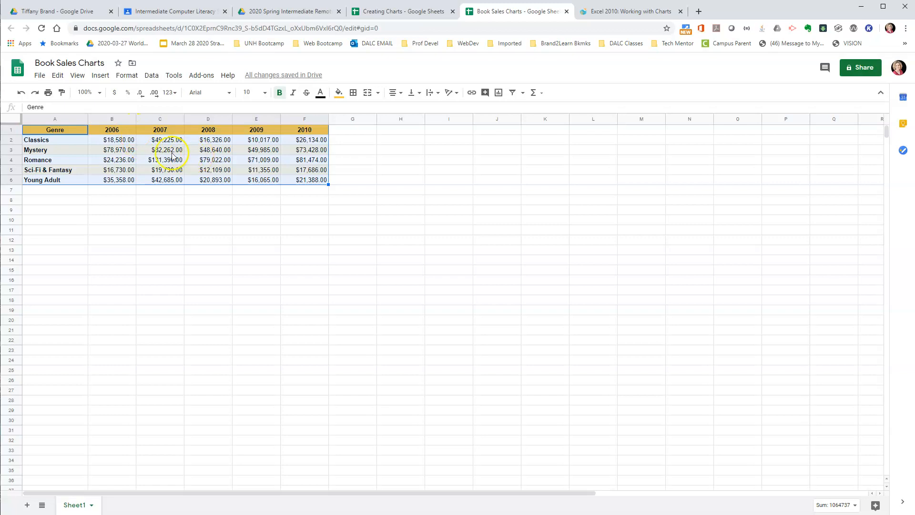
pyautogui.click(99, 80)
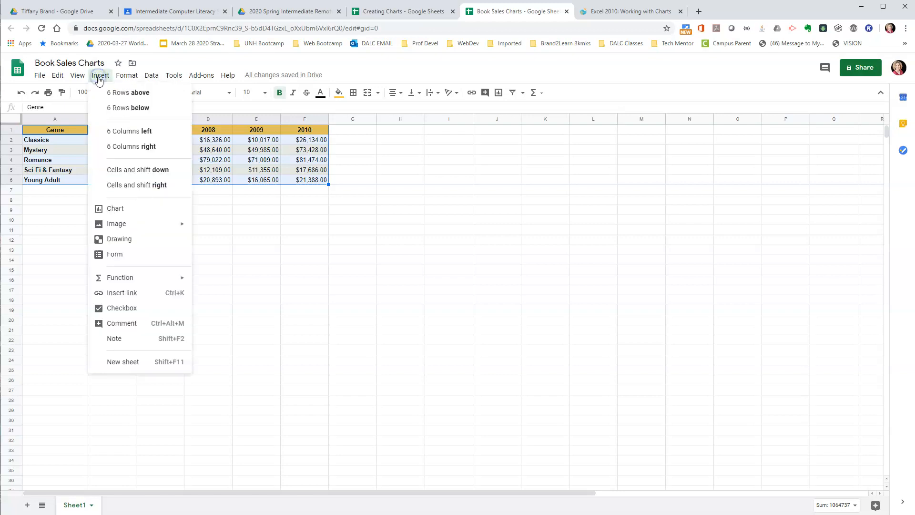
pyautogui.click(120, 211)
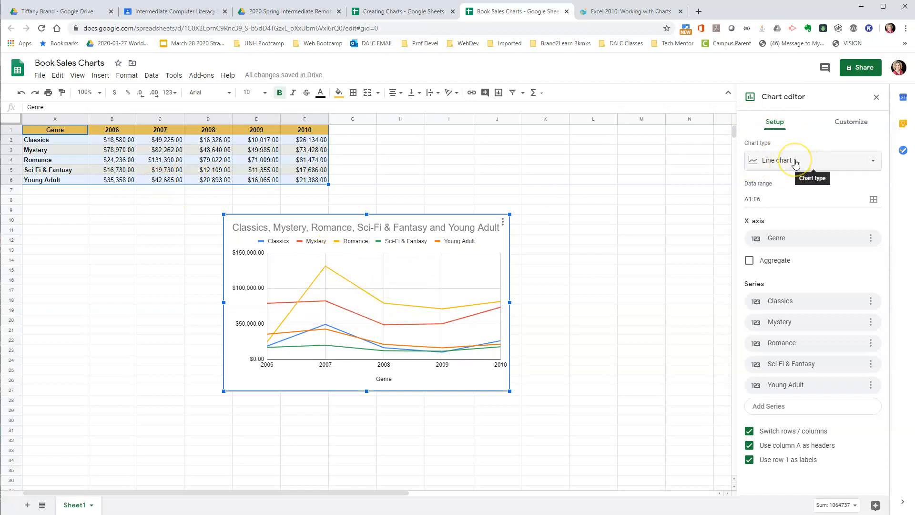
pyautogui.click(872, 162)
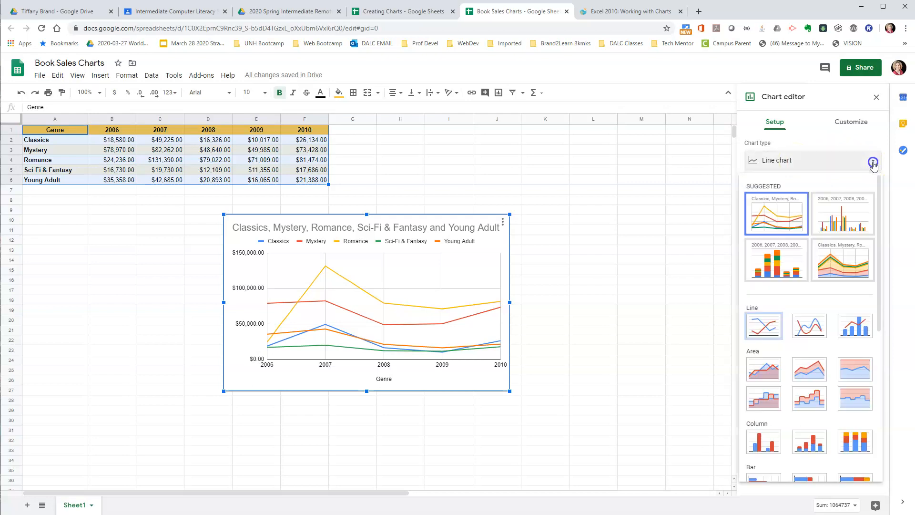
pyautogui.click(842, 217)
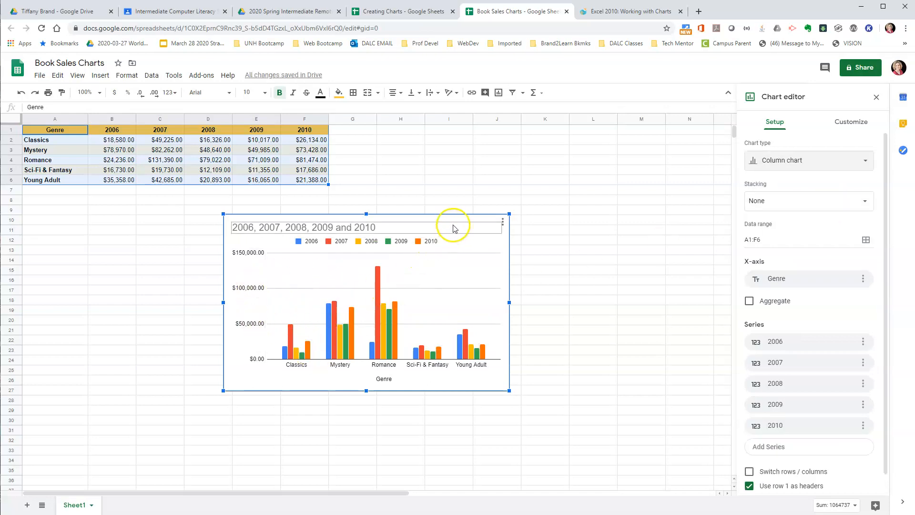
# Step: Enlarge and reposition the column chart below the data table, and switch its rows and columns
pyautogui.moveTo(509, 391); pyautogui.dragTo(603, 448)
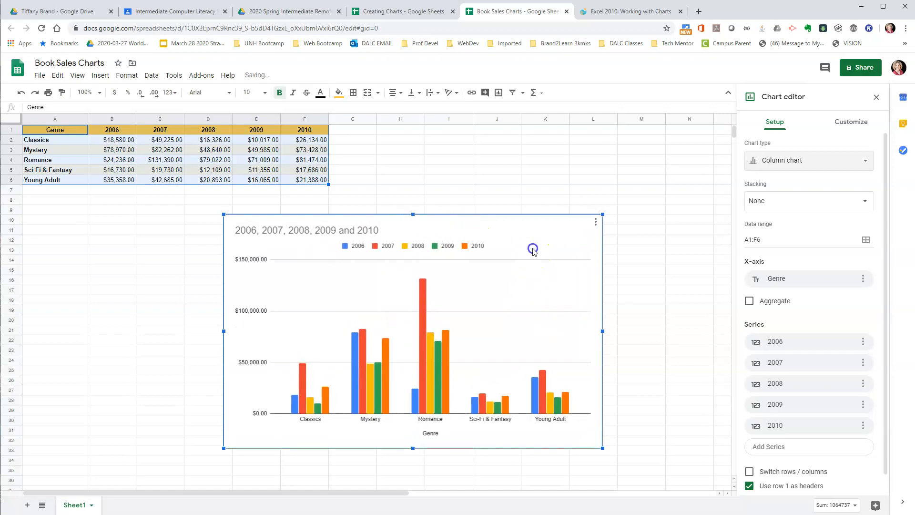
pyautogui.moveTo(533, 243); pyautogui.dragTo(505, 231)
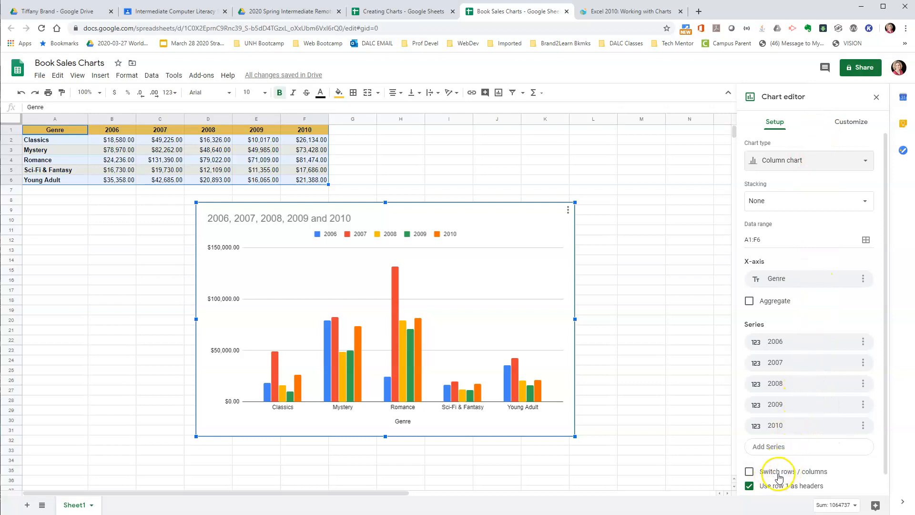
pyautogui.click(748, 471)
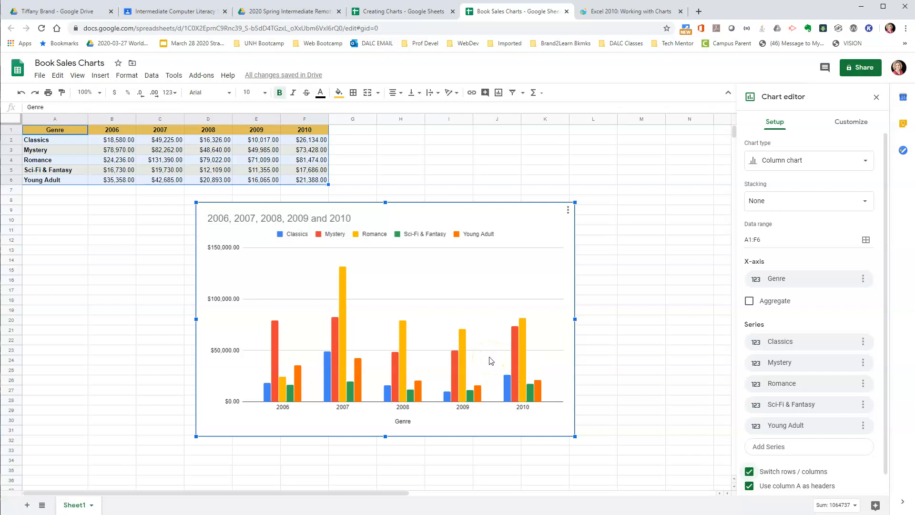
# Step: Change the chart title to "Book Sales" and format it bold and centered
pyautogui.click(261, 219)
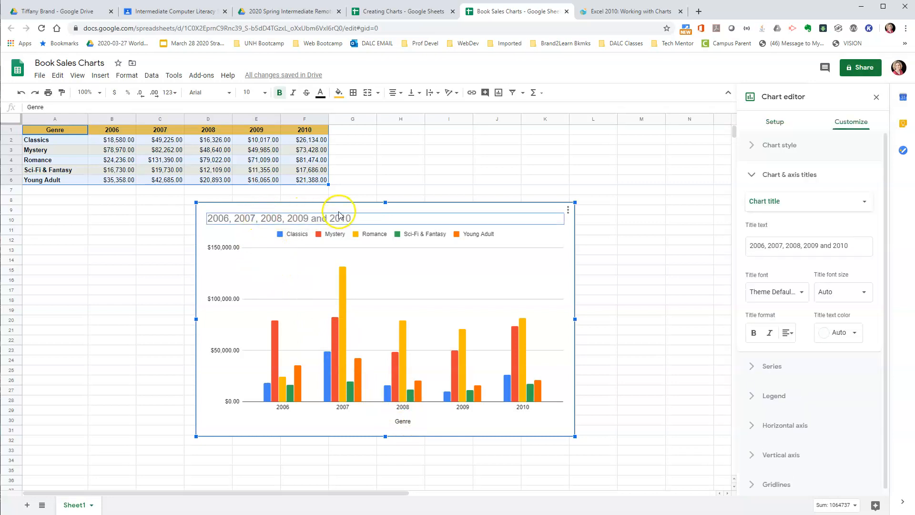
pyautogui.click(366, 218)
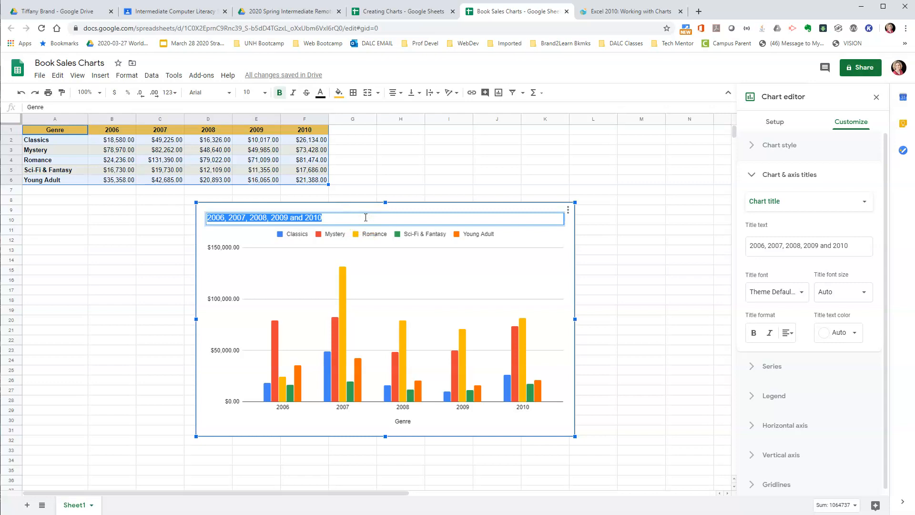
pyautogui.write('Book Sales')
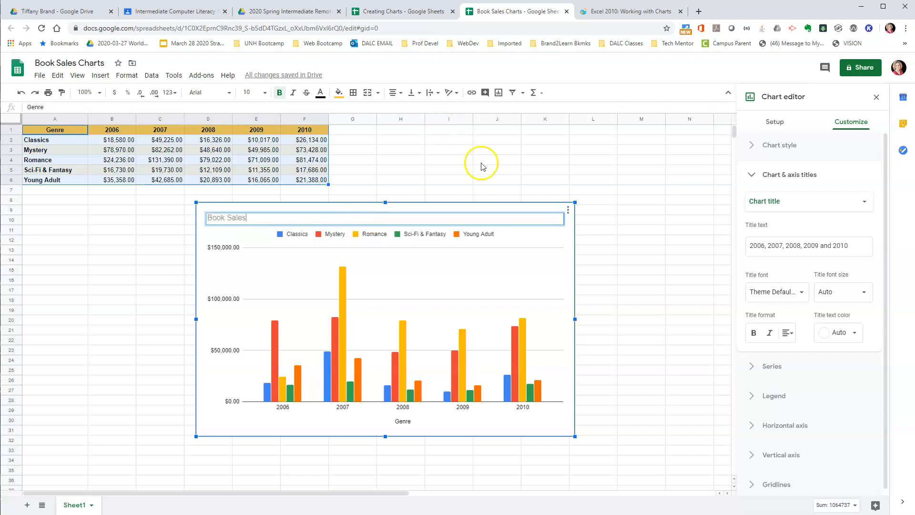
pyautogui.click(753, 335)
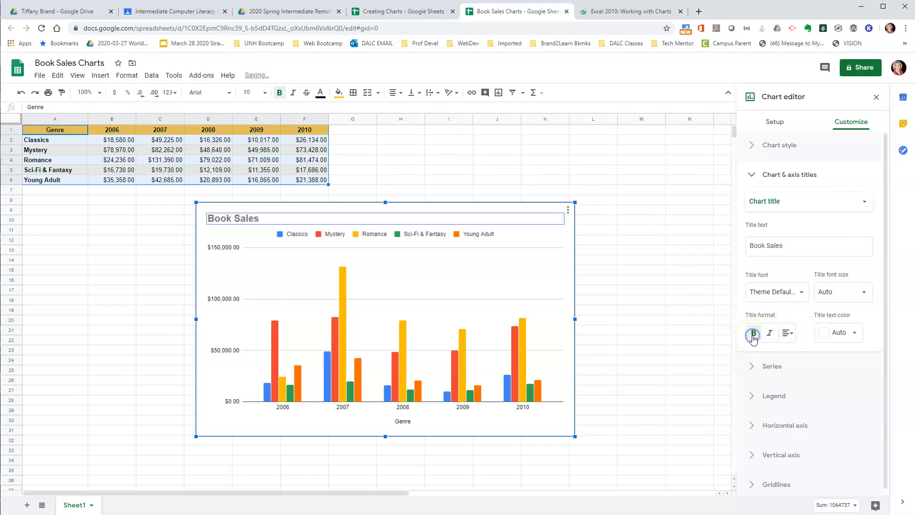
pyautogui.click(787, 333)
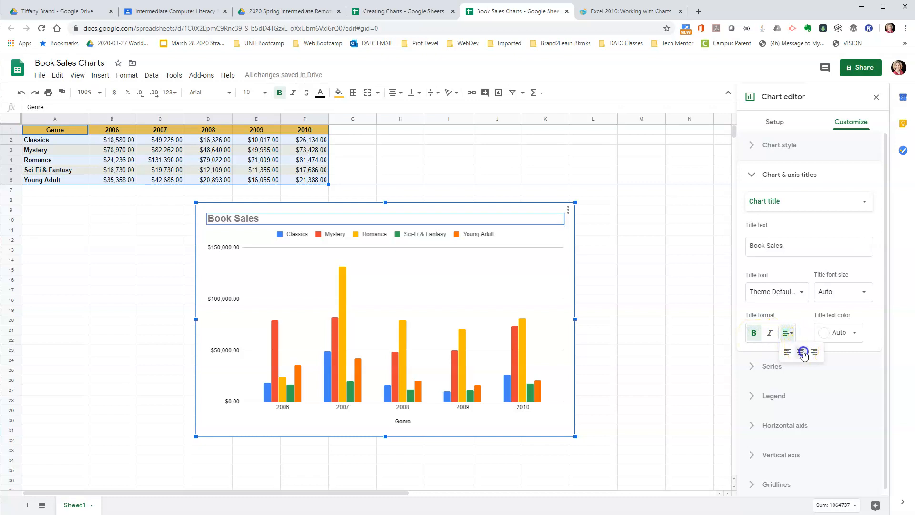
pyautogui.click(800, 351)
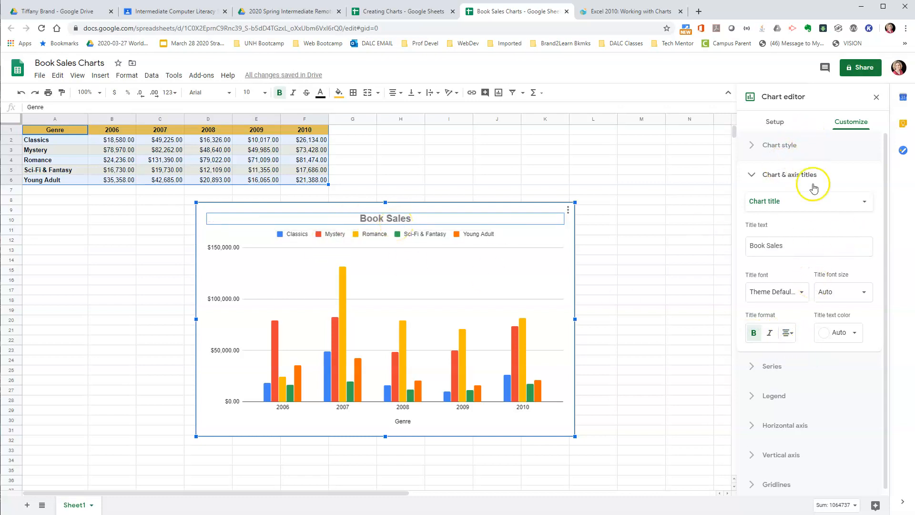
# Step: Change the chart's horizontal axis title to "Genre Sales by Year"
pyautogui.click(751, 175)
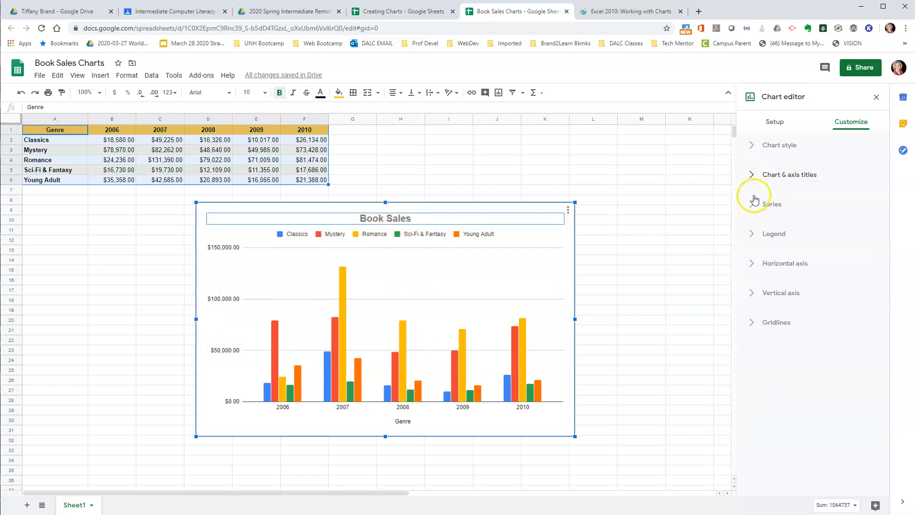
pyautogui.click(751, 177)
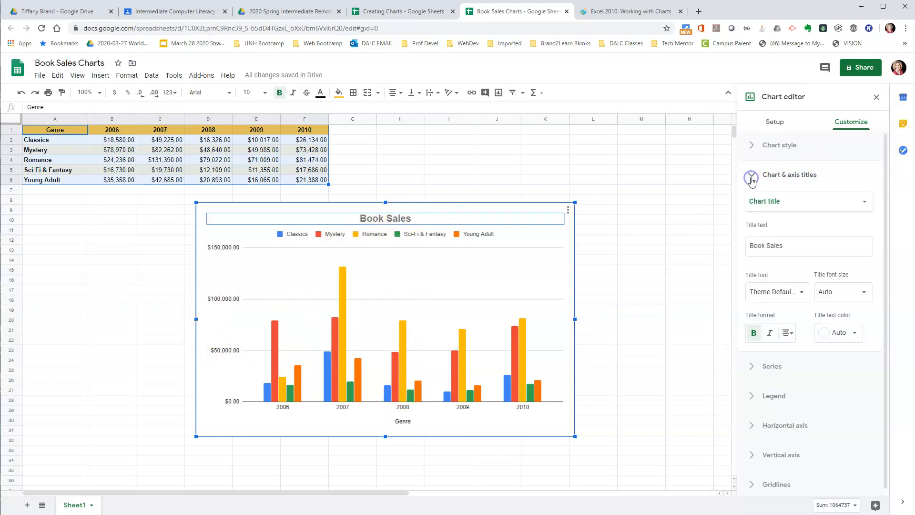
pyautogui.doubleClick(412, 422)
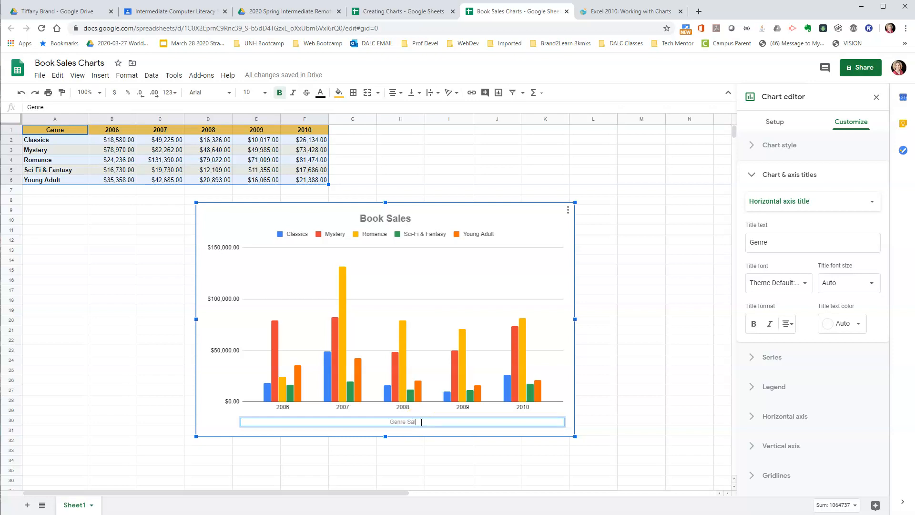
pyautogui.press('Return')
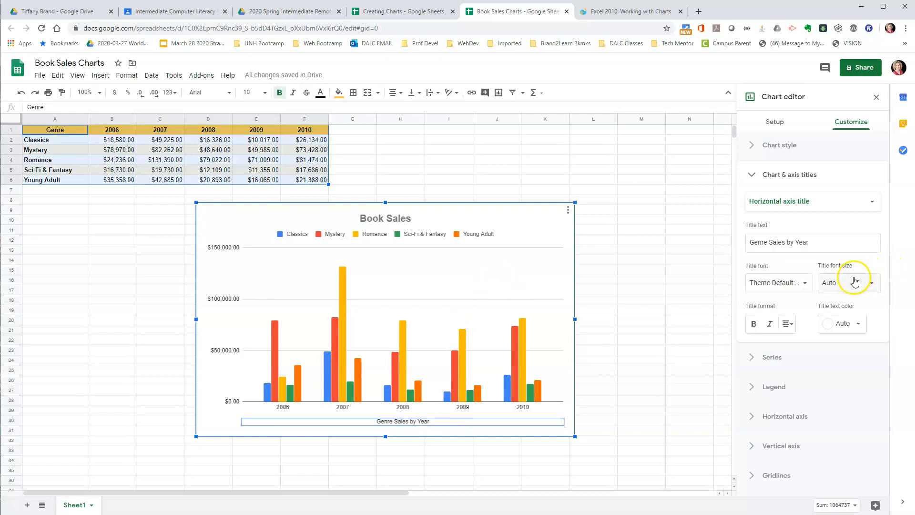
# Step: Show the vertical axis title settings and widen the chart by extending its left edge into column B
pyautogui.click(816, 207)
pyautogui.click(813, 216)
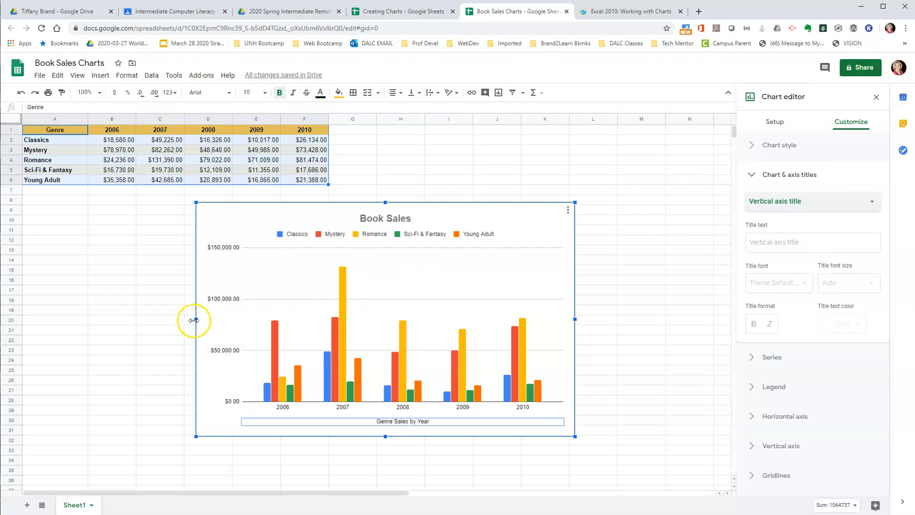
pyautogui.moveTo(193, 320); pyautogui.dragTo(138, 320)
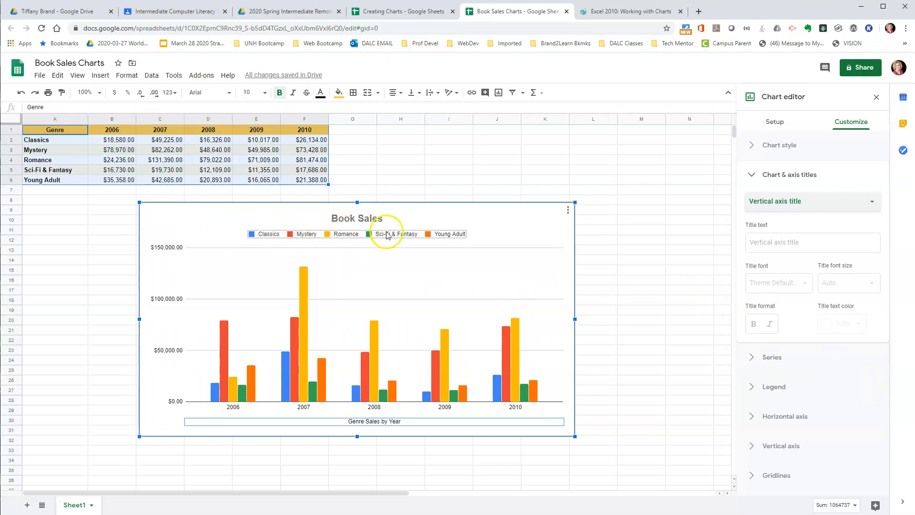
# Step: Try the column chart's legend at the bottom, and set its final position to Right
pyautogui.click(757, 386)
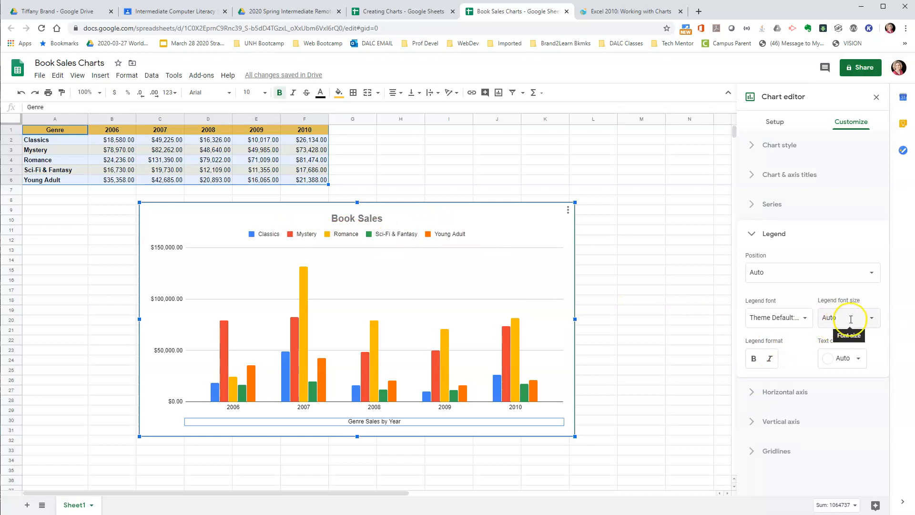
pyautogui.click(336, 233)
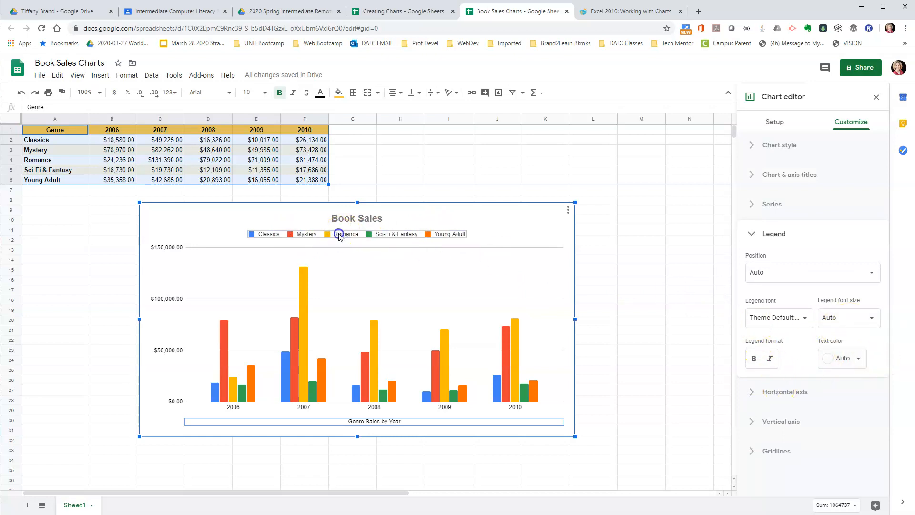
pyautogui.click(768, 276)
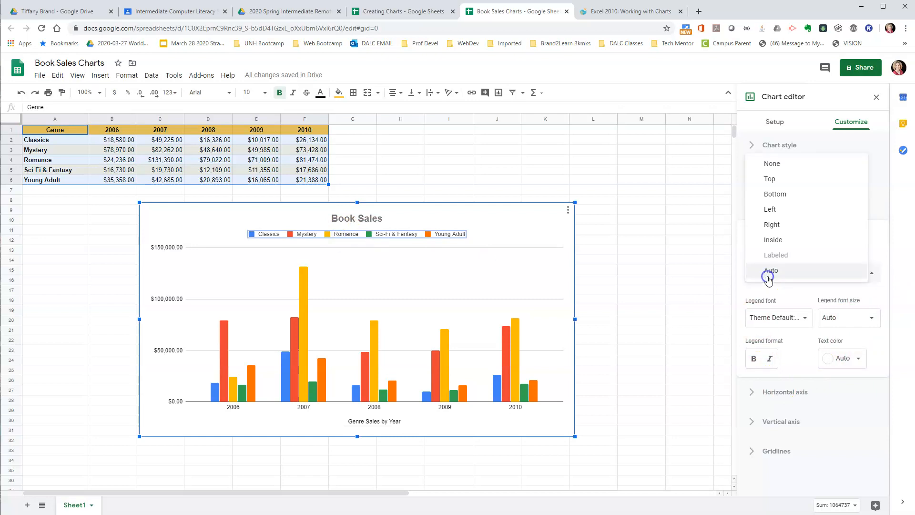
pyautogui.click(772, 226)
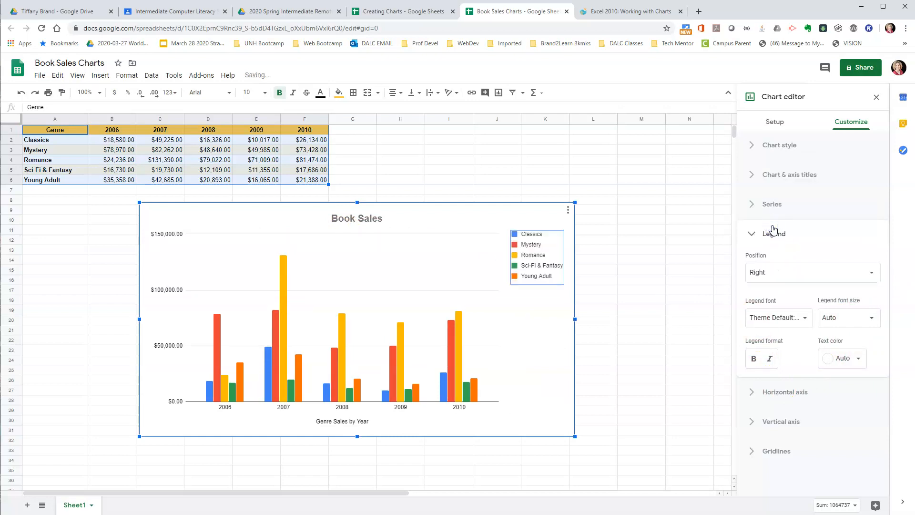
pyautogui.click(768, 275)
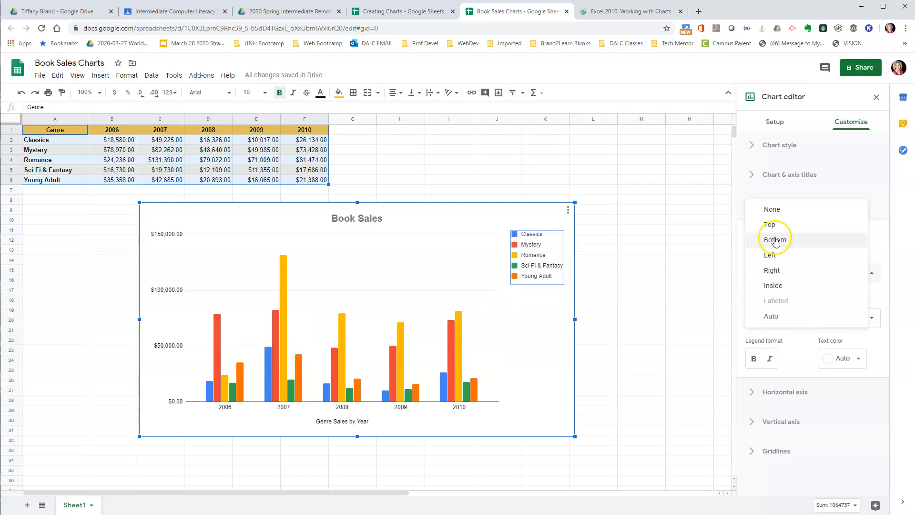
pyautogui.click(774, 240)
pyautogui.click(788, 272)
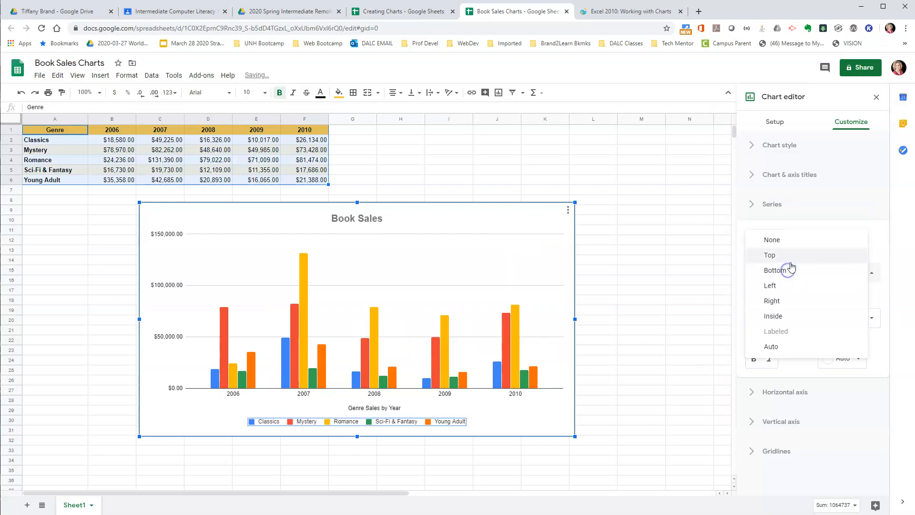
pyautogui.click(788, 301)
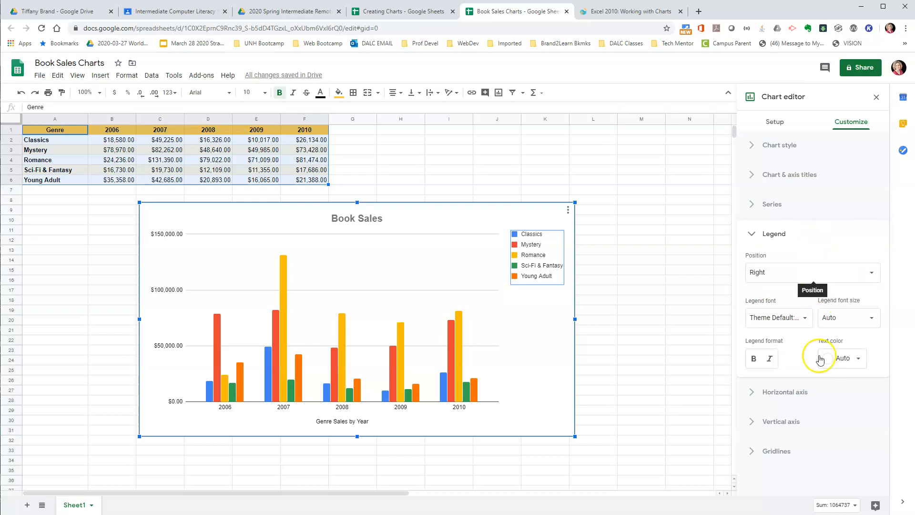
# Step: Set the vertical axis minor gridline count to 4 and close the chart editor
pyautogui.click(770, 451)
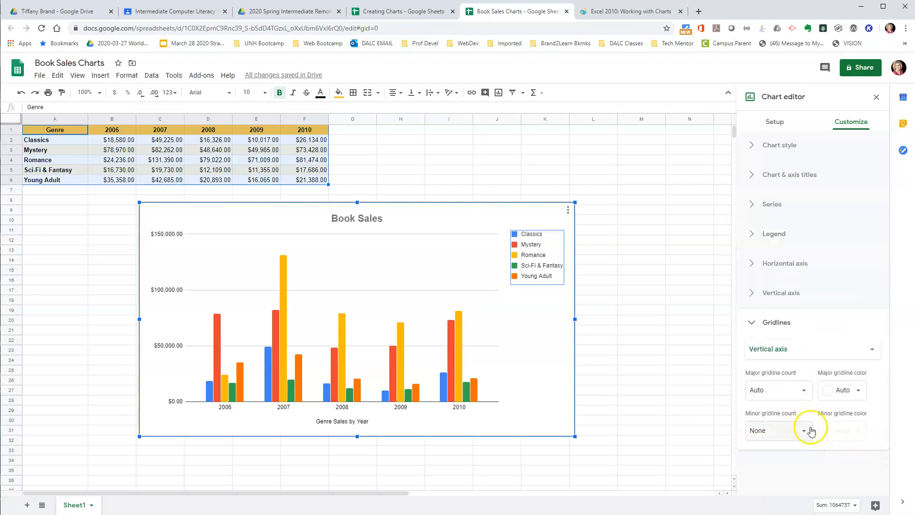
pyautogui.click(799, 433)
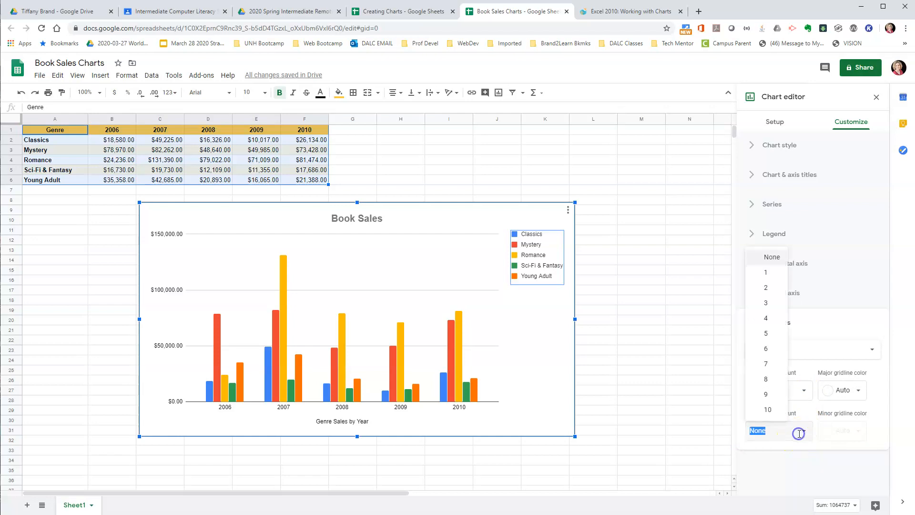
pyautogui.click(762, 318)
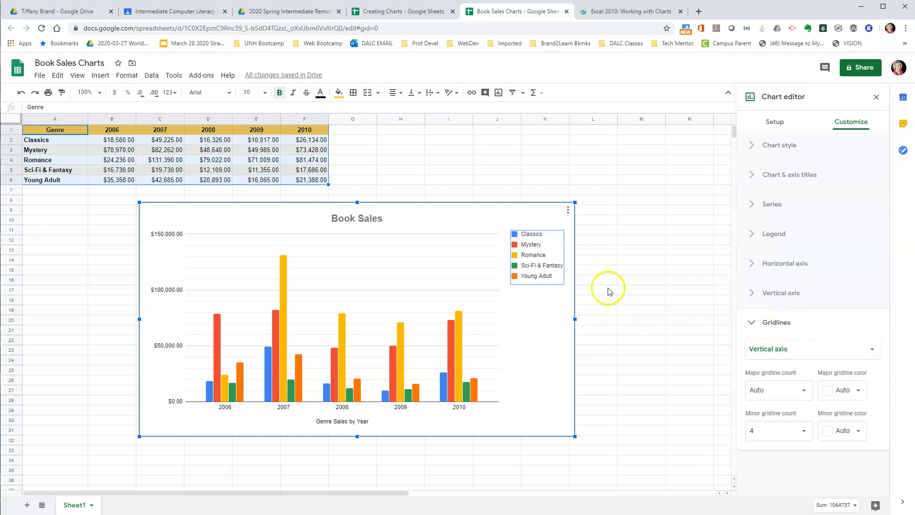
pyautogui.click(613, 264)
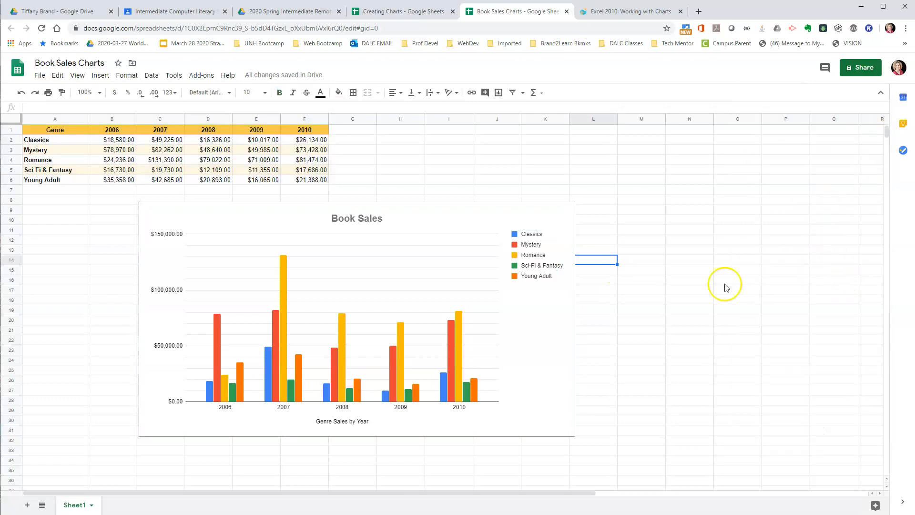
# Step: Reopen the Book Sales chart for editing and move the chart to its own sheet
pyautogui.click(515, 357)
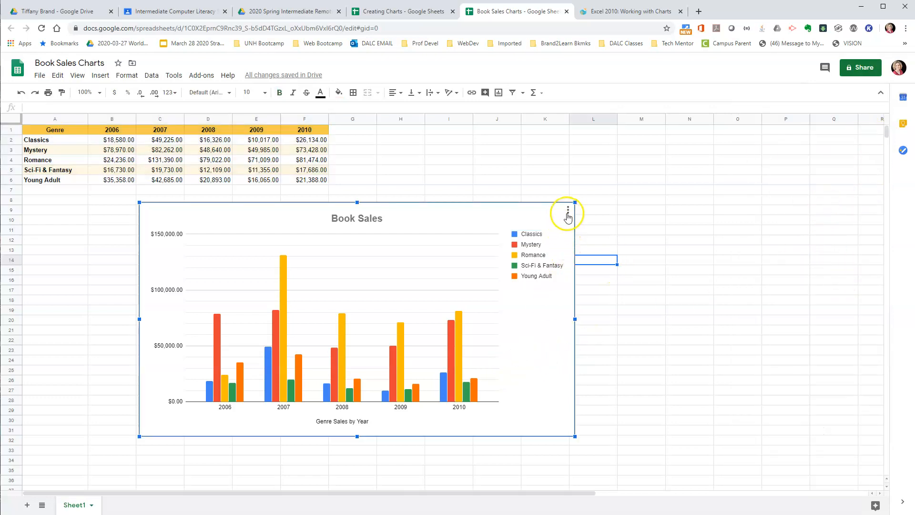
pyautogui.click(568, 214)
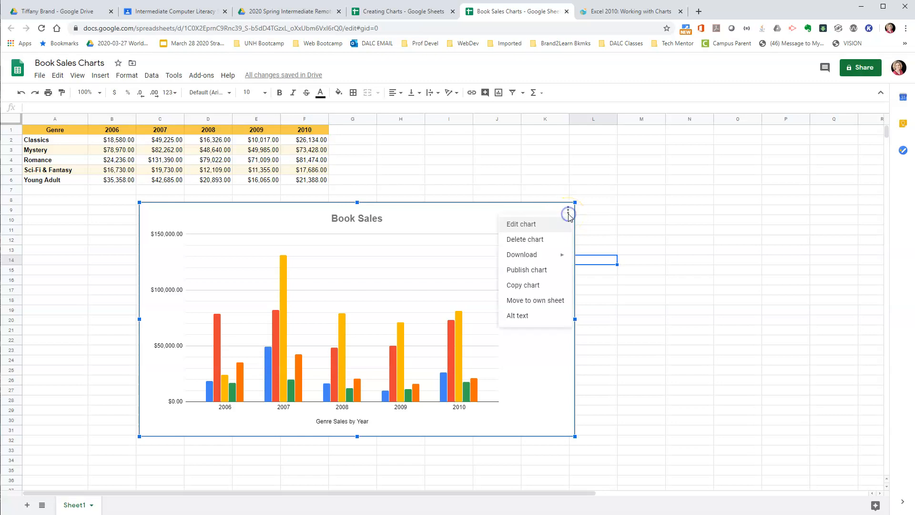
pyautogui.click(543, 229)
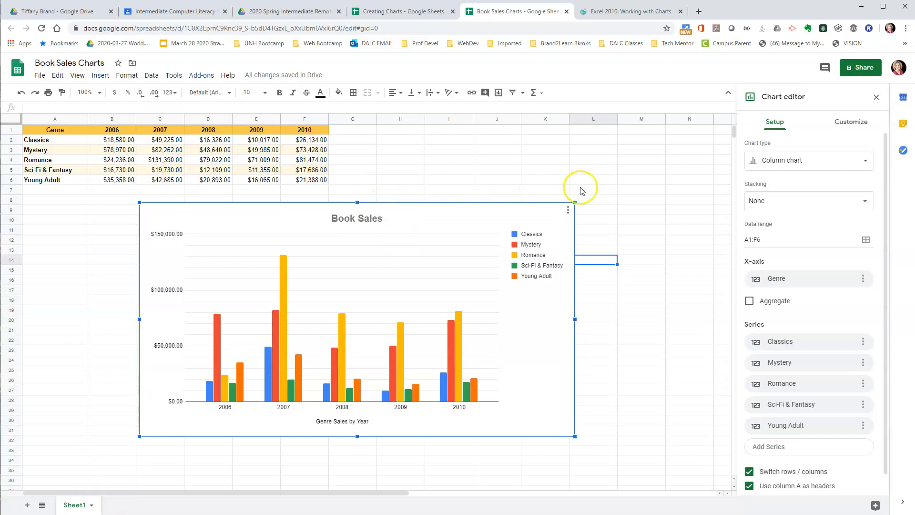
pyautogui.click(568, 211)
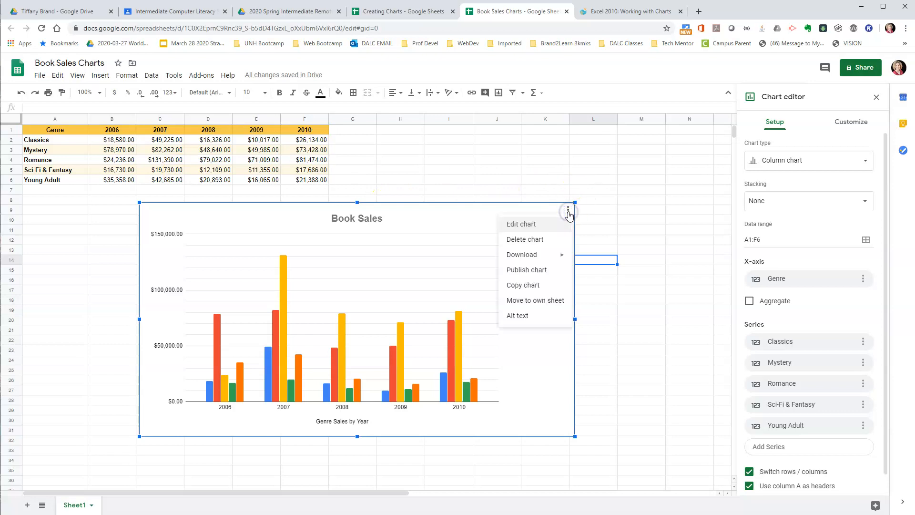
pyautogui.click(551, 305)
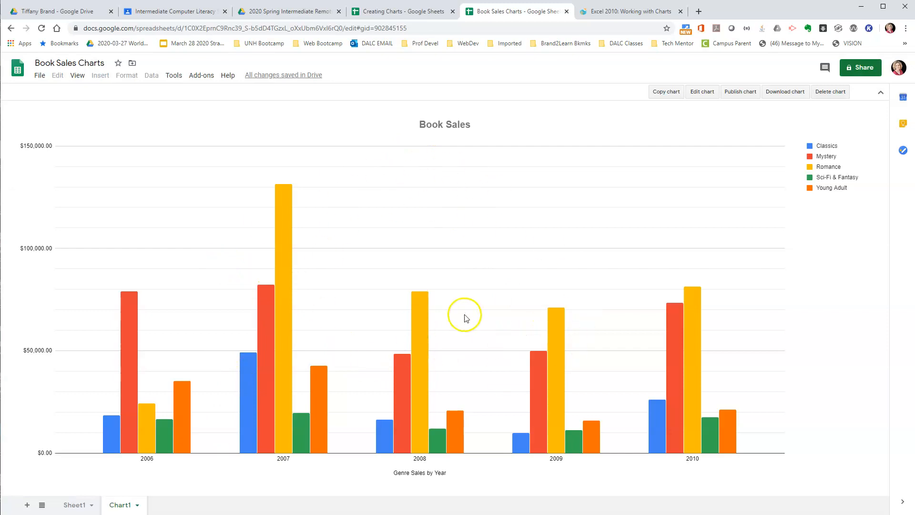
# Step: Rename the new chart sheet as "Column Chart"
pyautogui.doubleClick(123, 507)
pyautogui.write('Colum')
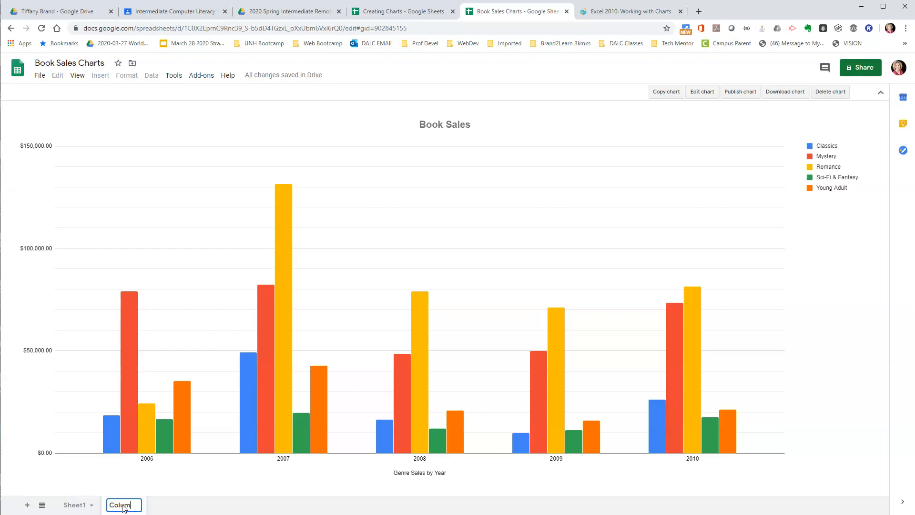
pyautogui.write('n Chart')
pyautogui.press('Return')
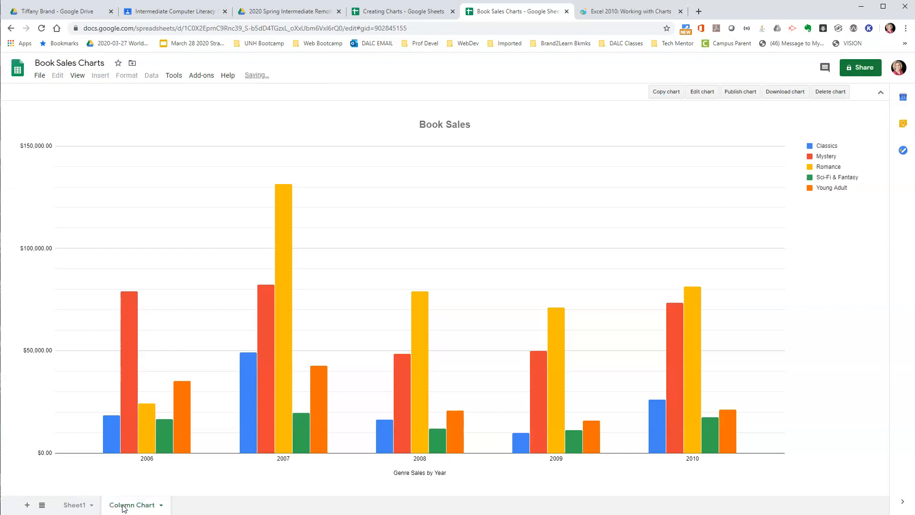
# Step: Rename Sheet1, which holds the data table, as "Book Sales Data"
pyautogui.click(80, 507)
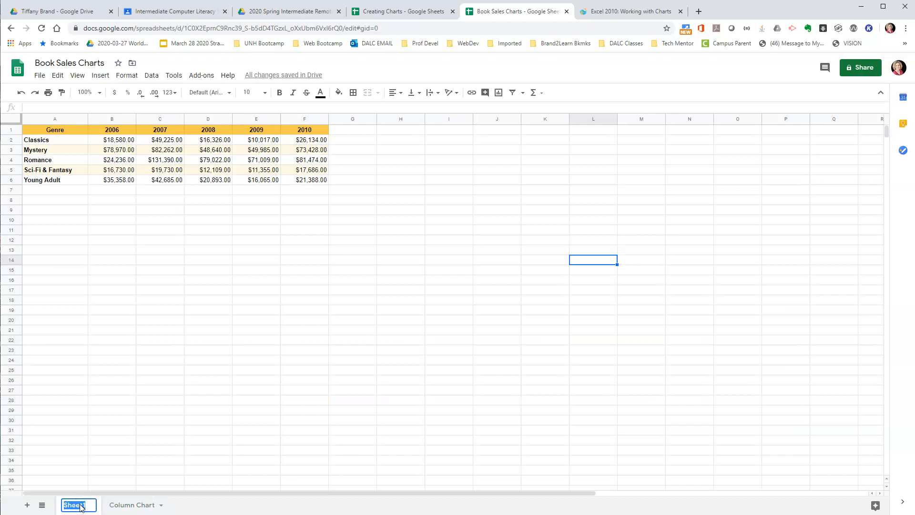
pyautogui.write('Book Sales Data')
pyautogui.press('Return')
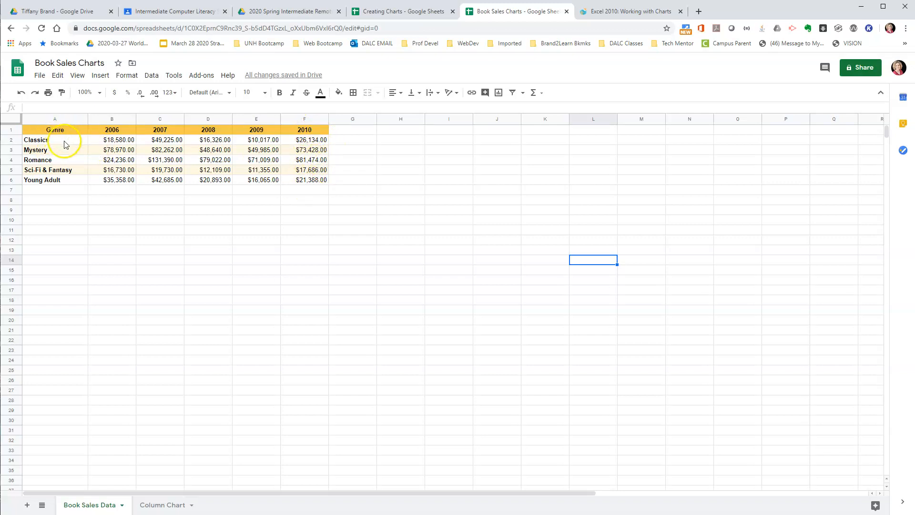
pyautogui.moveTo(64, 143); pyautogui.dragTo(70, 181)
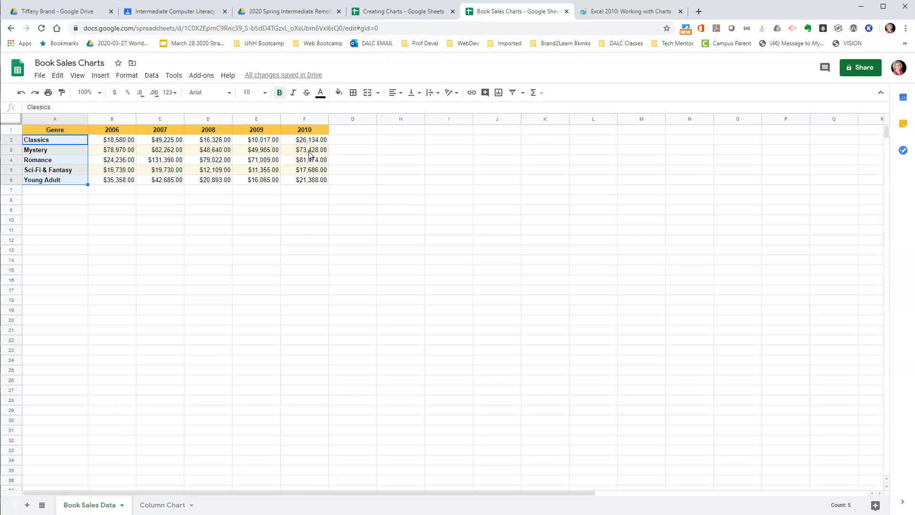
pyautogui.click(386, 210)
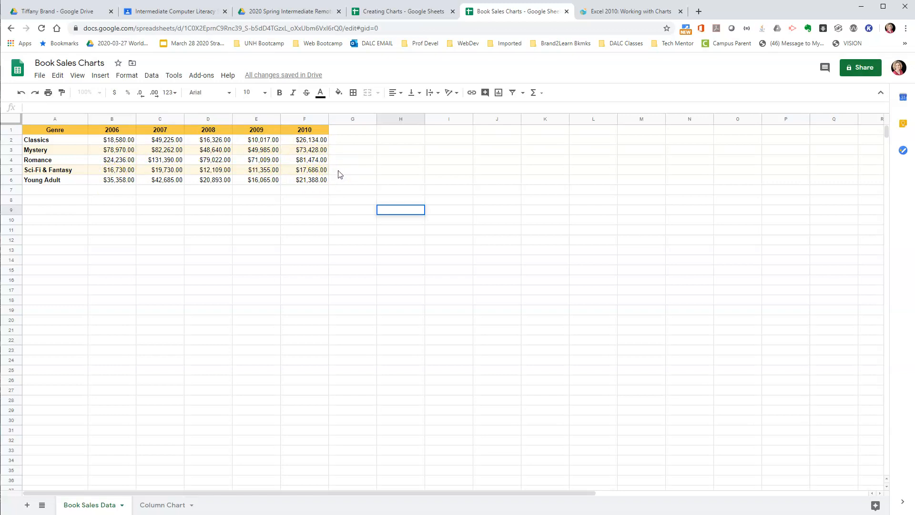
pyautogui.click(270, 213)
# Step: Insert a chart from the genre names in A2:A6 and the 2010 sales in F2:F6
pyautogui.moveTo(71, 139); pyautogui.dragTo(74, 181)
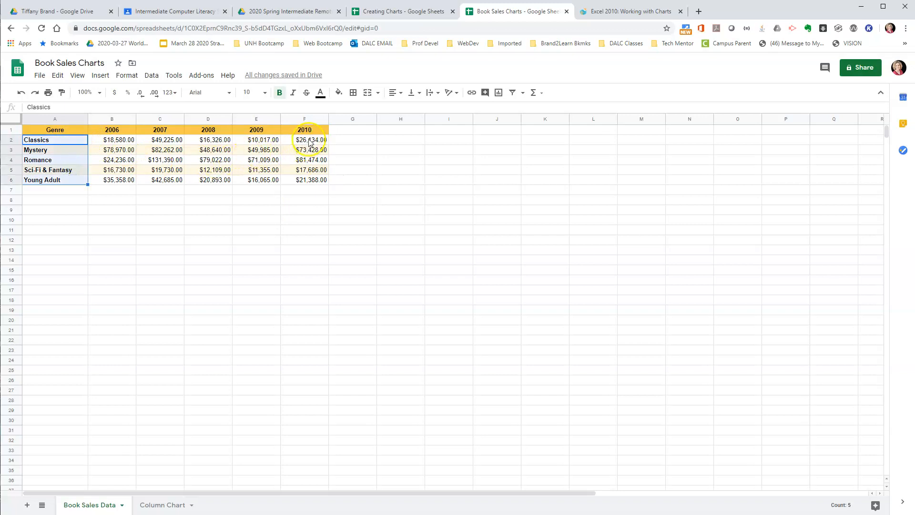
pyautogui.keyDown('ctrl'); pyautogui.moveTo(309, 141); pyautogui.dragTo(314, 180); pyautogui.keyUp('ctrl')
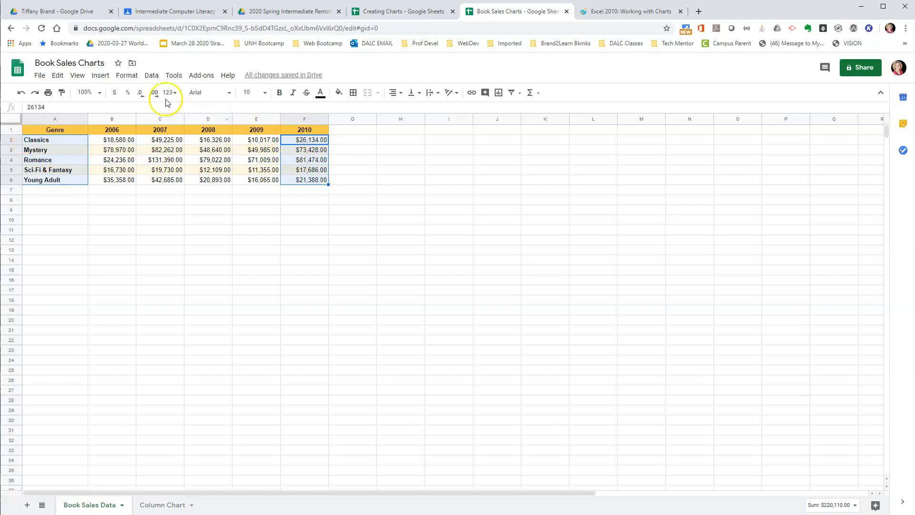
pyautogui.click(498, 93)
# Step: Try the column chart type on the new chart, and change it to a standard pie chart
pyautogui.click(792, 160)
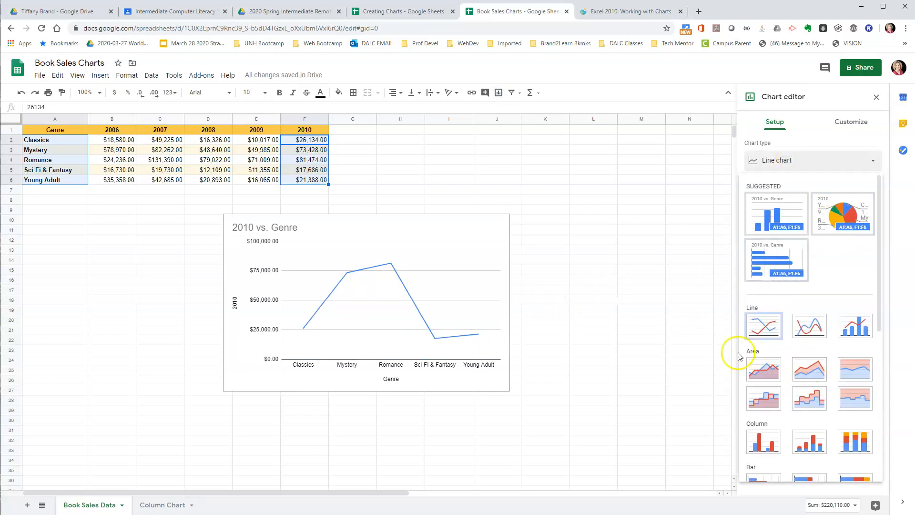
pyautogui.click(771, 214)
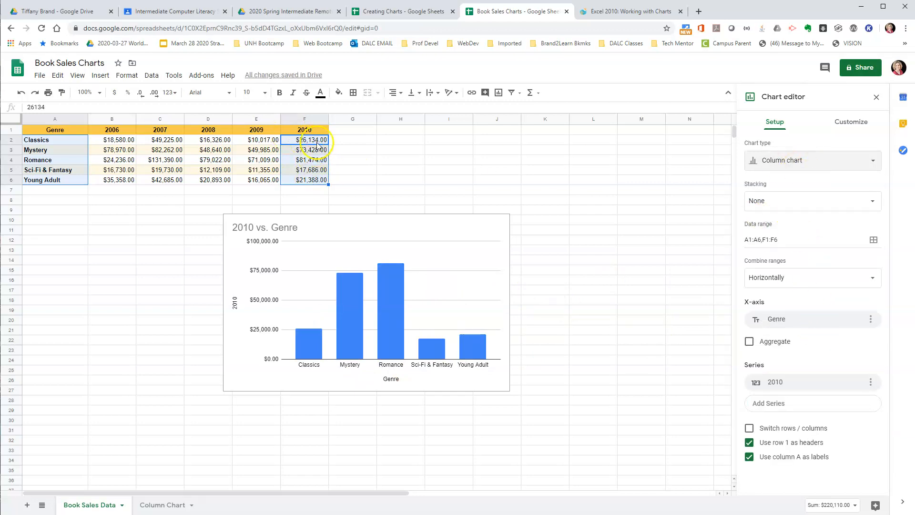
pyautogui.click(782, 163)
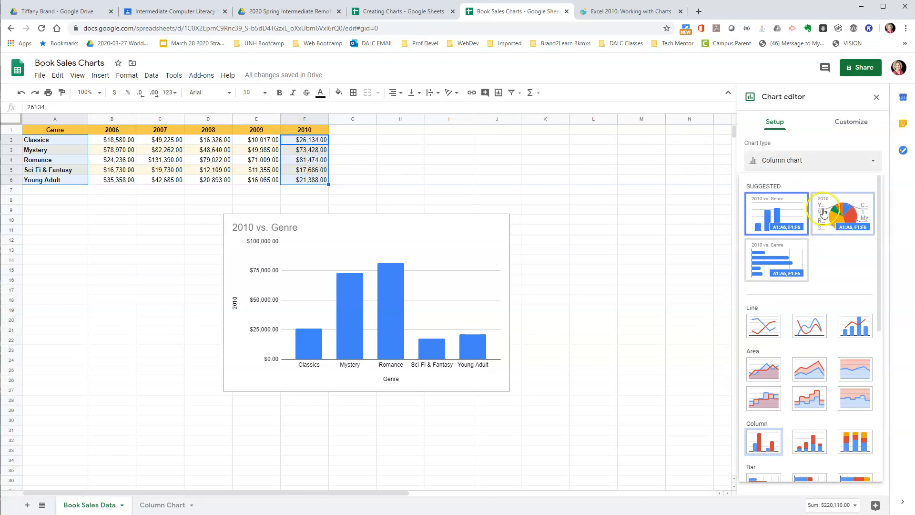
pyautogui.scroll(-4, 795, 372)
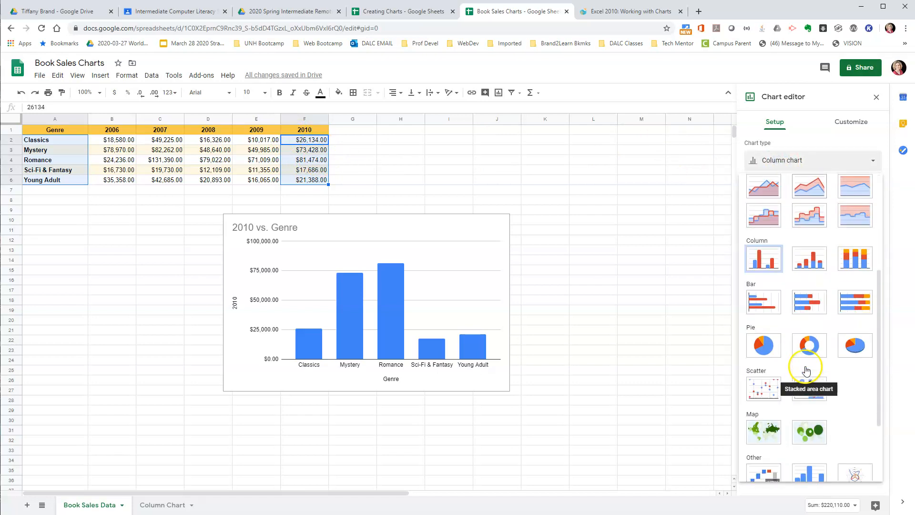
pyautogui.click(763, 337)
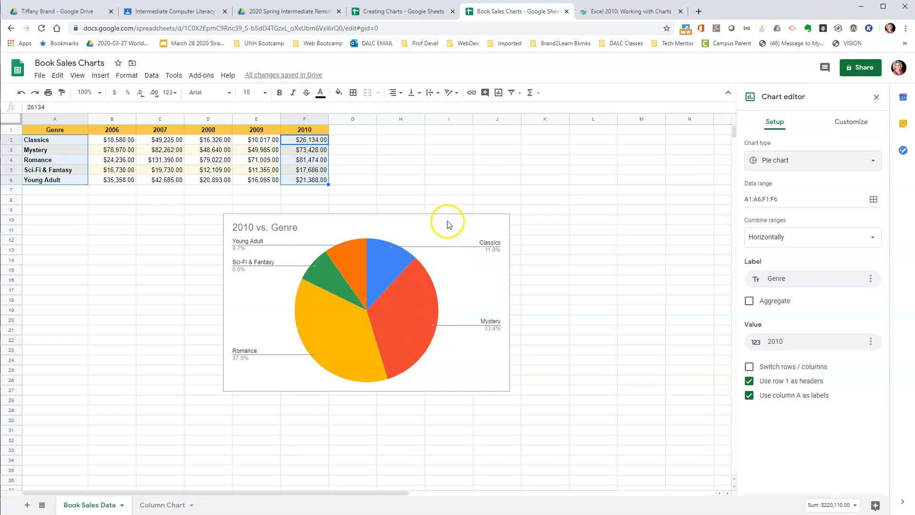
# Step: Change the pie chart's title to "2010 Book Sales" and format it bold and centered
pyautogui.click(276, 226)
pyautogui.click(274, 226)
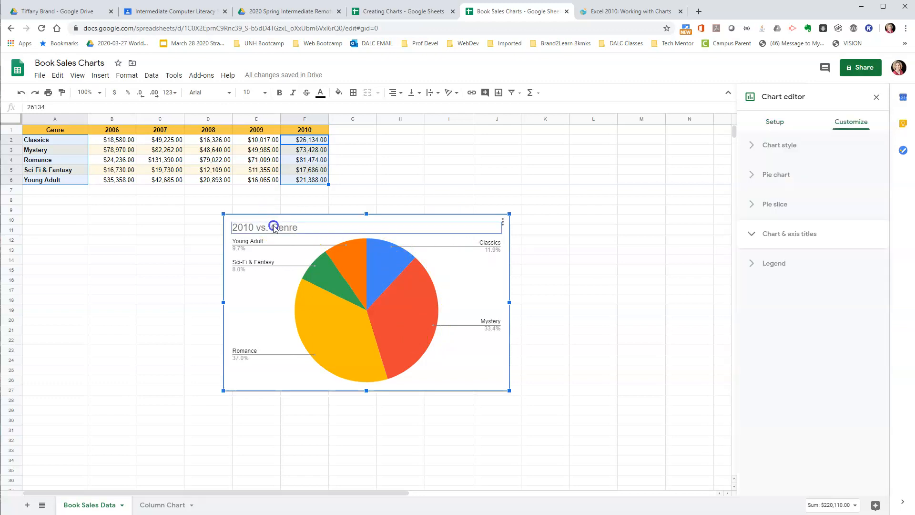
pyautogui.click(274, 225)
pyautogui.write('2010 Book Sales')
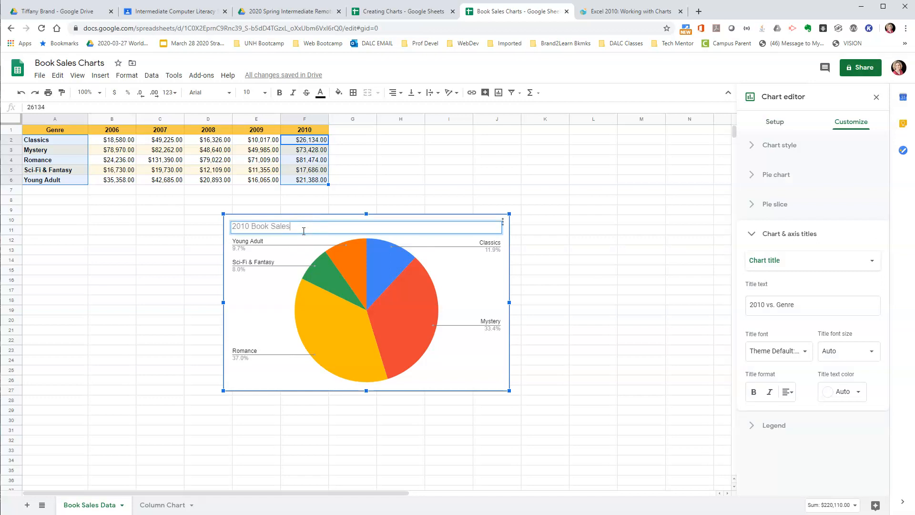
pyautogui.click(753, 392)
pyautogui.click(789, 392)
pyautogui.click(801, 411)
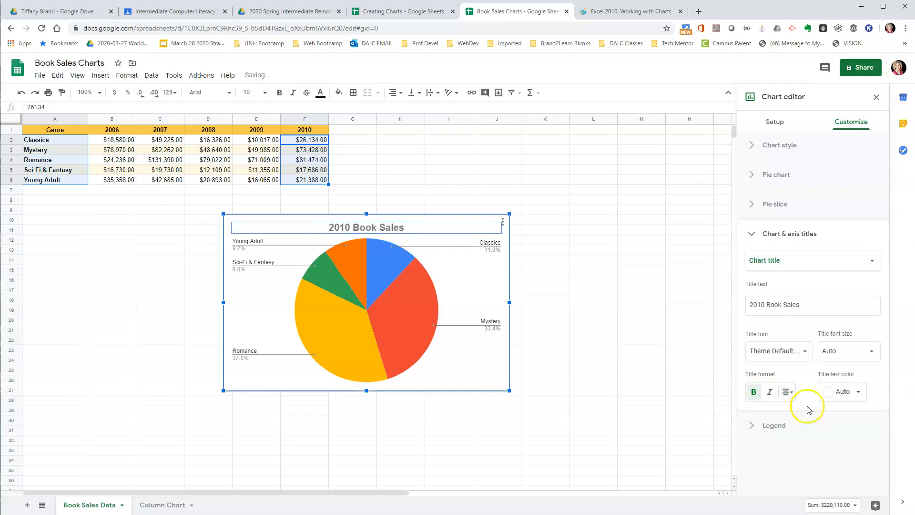
# Step: Set the pie chart's legend position to Right and enlarge the chart to reach about column L and row 32
pyautogui.click(753, 207)
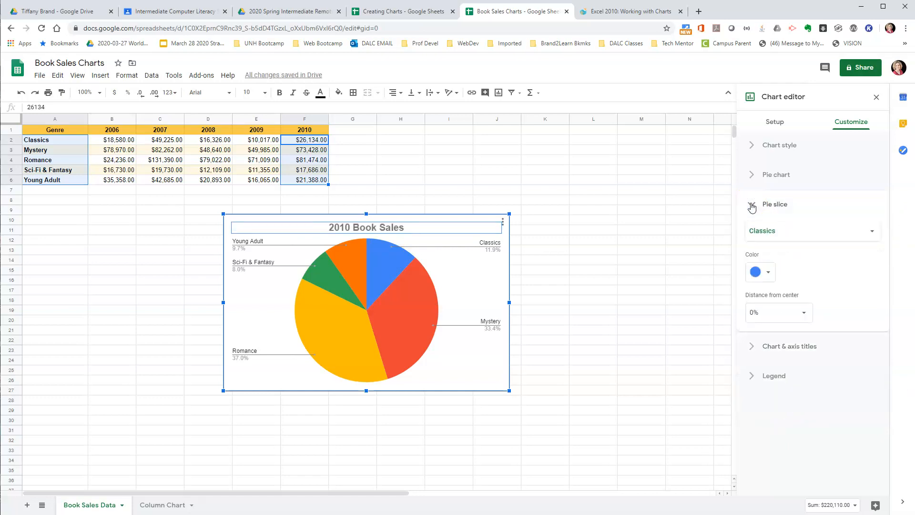
pyautogui.click(753, 347)
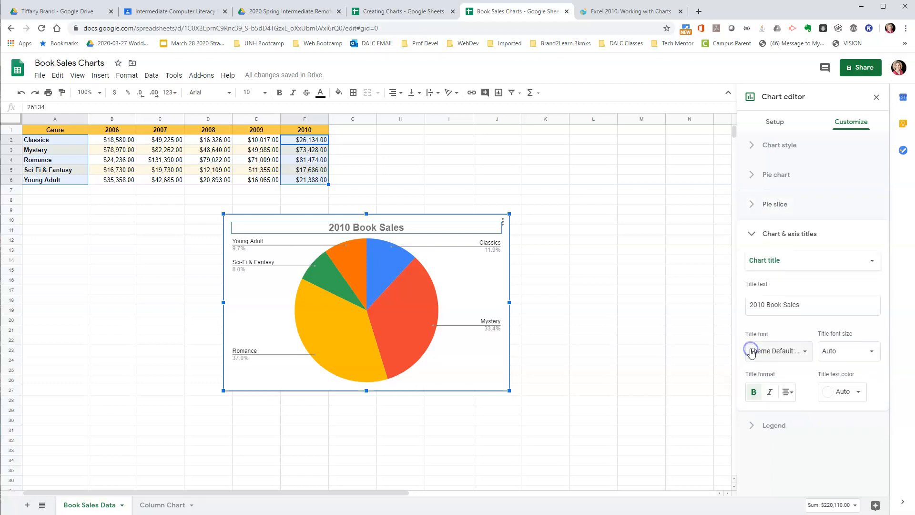
pyautogui.click(753, 425)
pyautogui.click(794, 300)
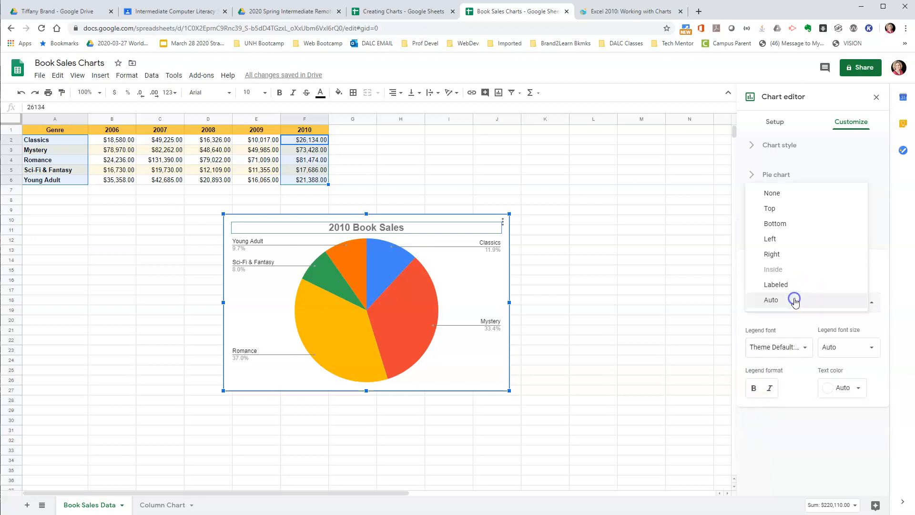
pyautogui.click(792, 257)
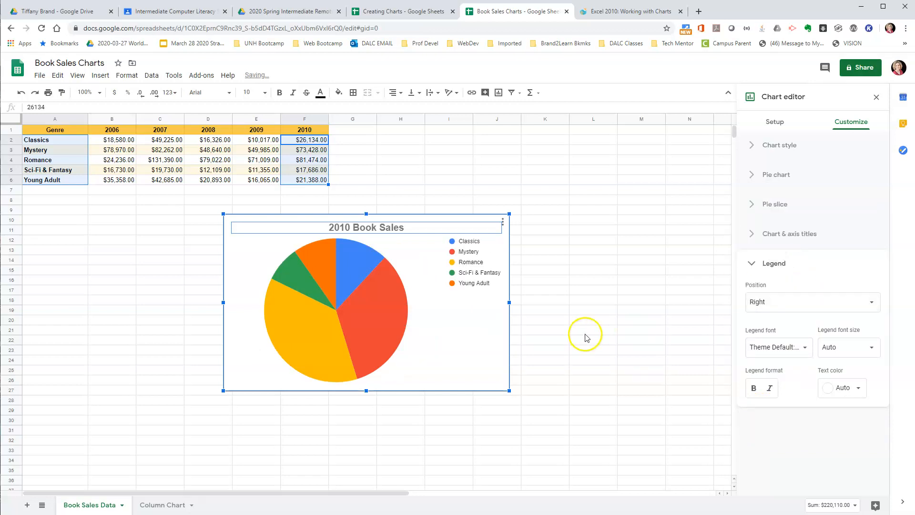
pyautogui.moveTo(507, 392); pyautogui.dragTo(544, 443)
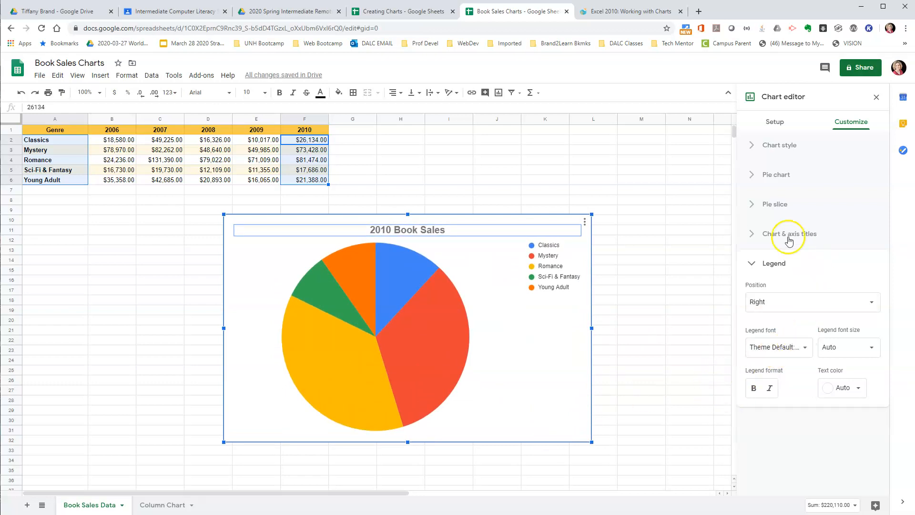
# Step: Try genre labels on the pie slices, and set the slice label to Percentage
pyautogui.click(754, 234)
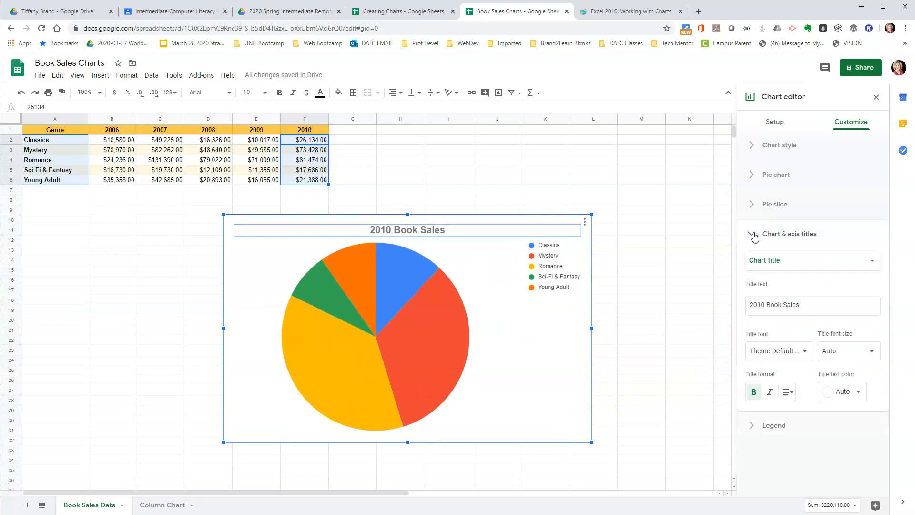
pyautogui.click(857, 272)
pyautogui.click(751, 207)
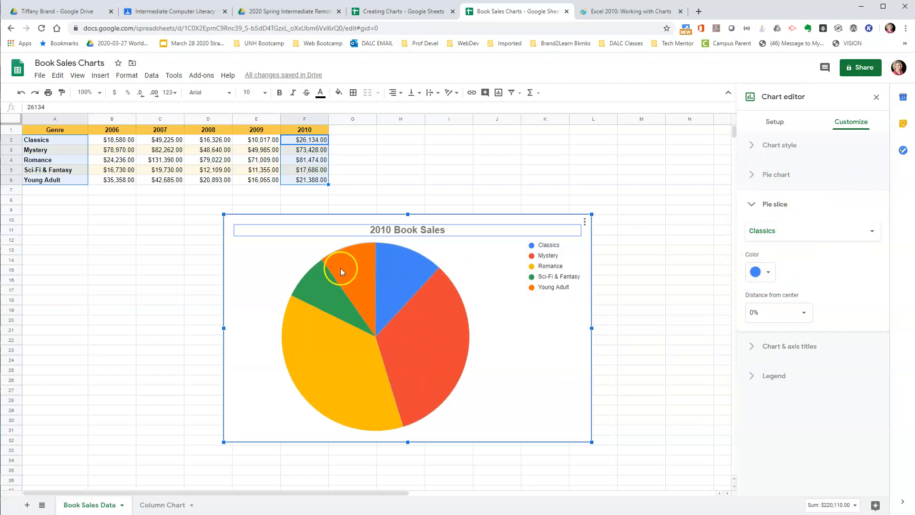
pyautogui.click(751, 175)
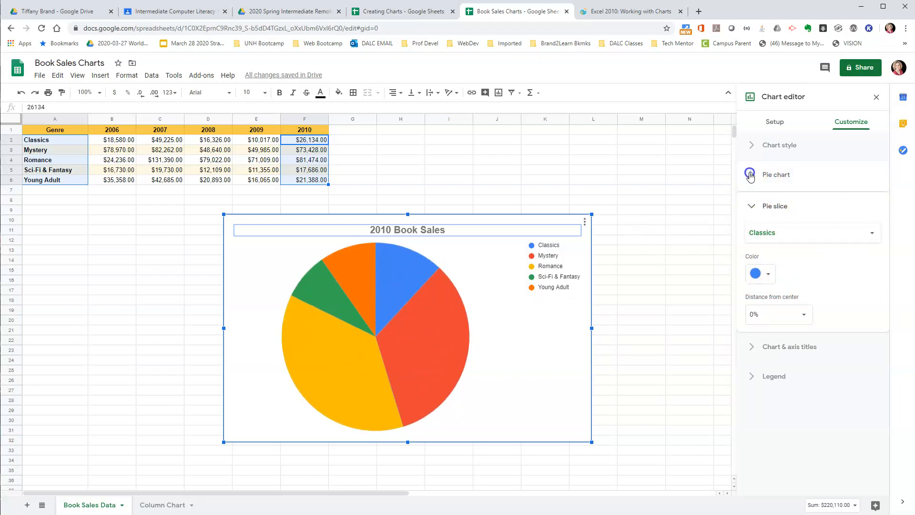
pyautogui.click(773, 255)
pyautogui.click(776, 273)
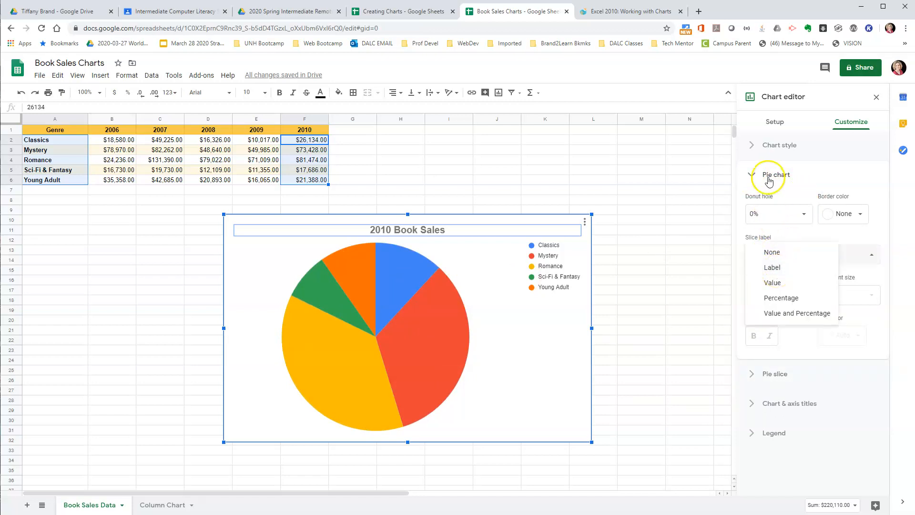
pyautogui.click(776, 271)
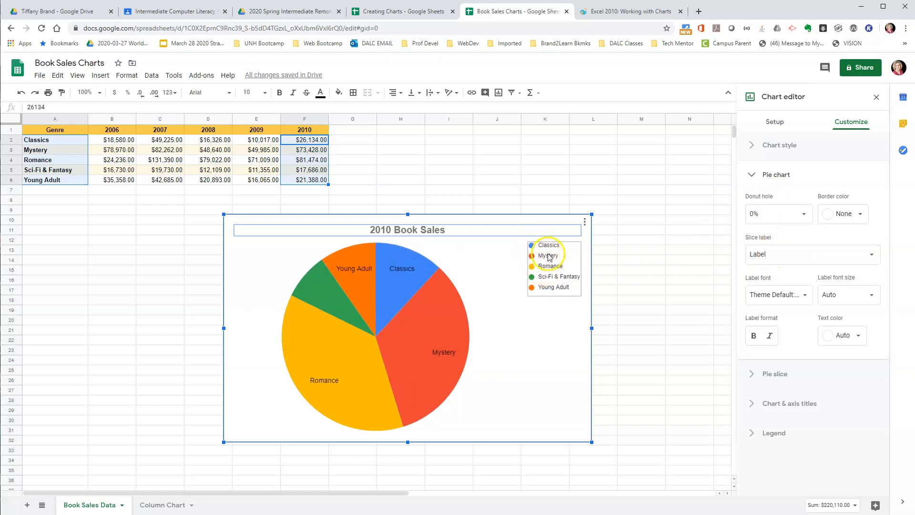
pyautogui.click(766, 256)
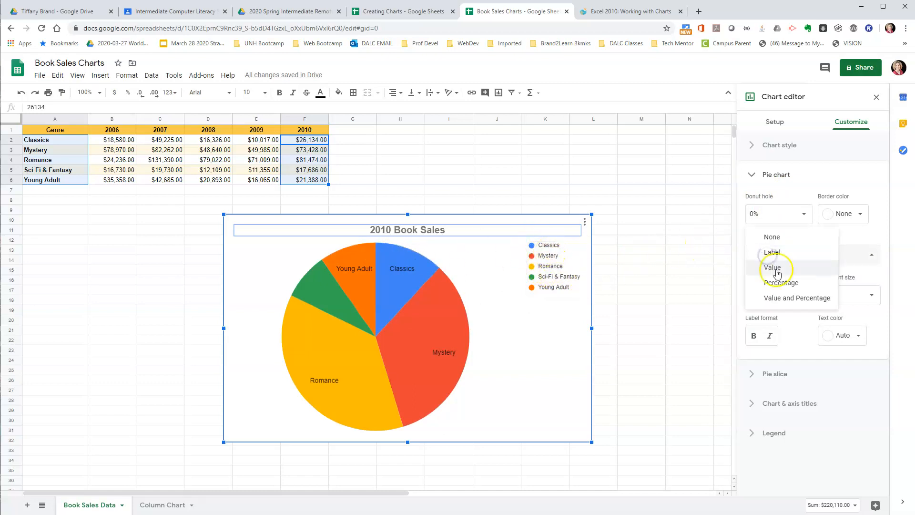
pyautogui.click(769, 283)
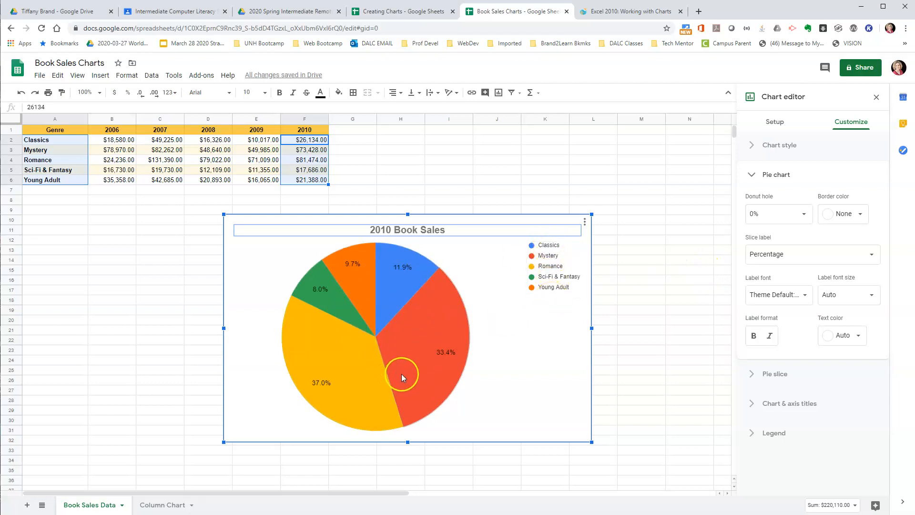
# Step: Try pulling the Romance slice out by 25%, and set its distance from center to 10%
pyautogui.click(353, 375)
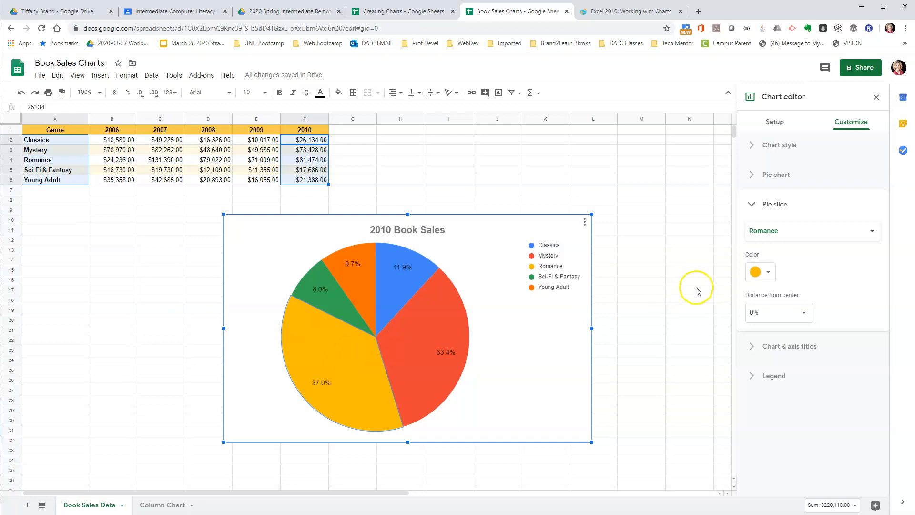
pyautogui.click(804, 313)
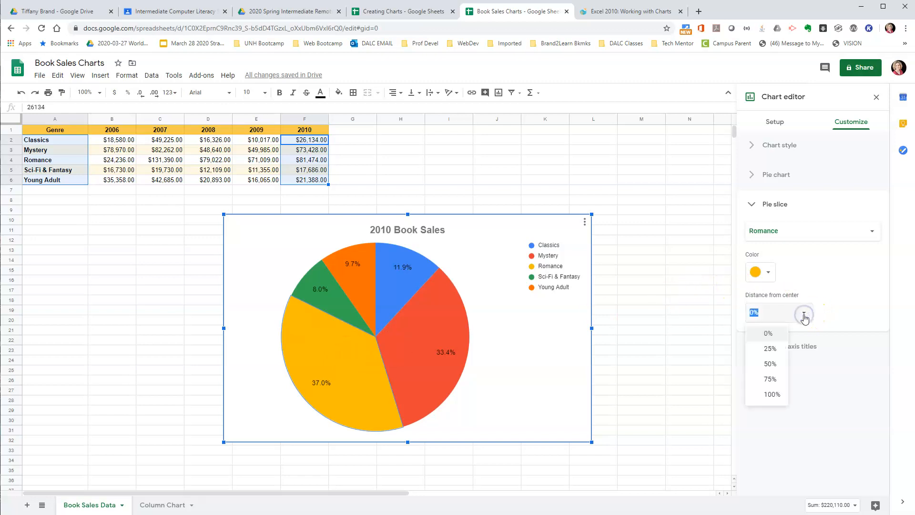
pyautogui.click(775, 351)
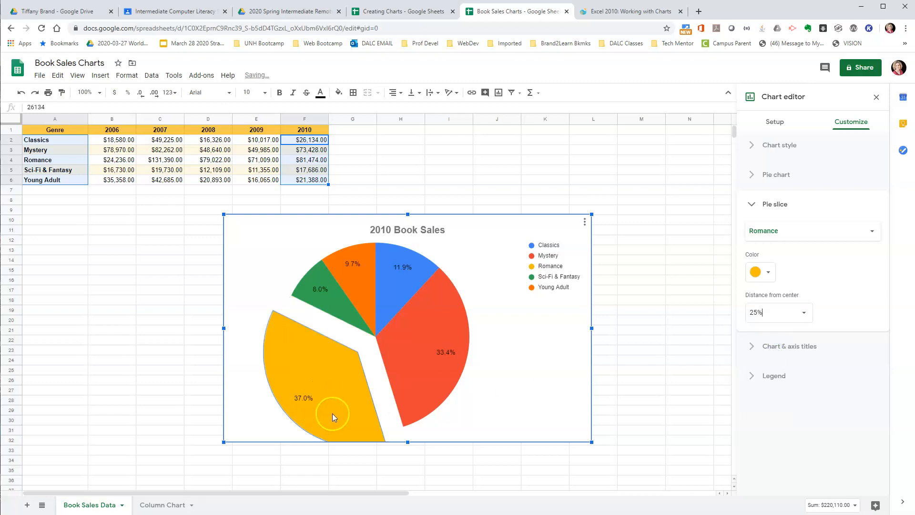
pyautogui.click(758, 312)
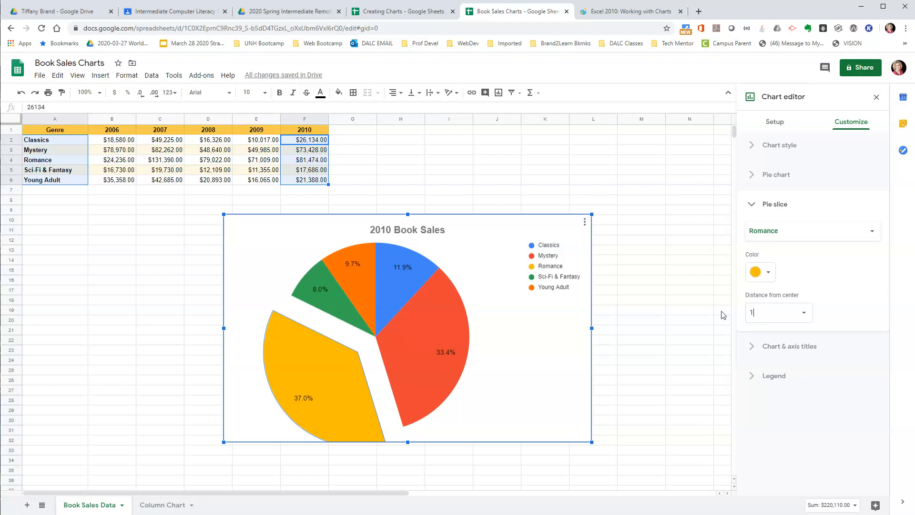
pyautogui.press('Return')
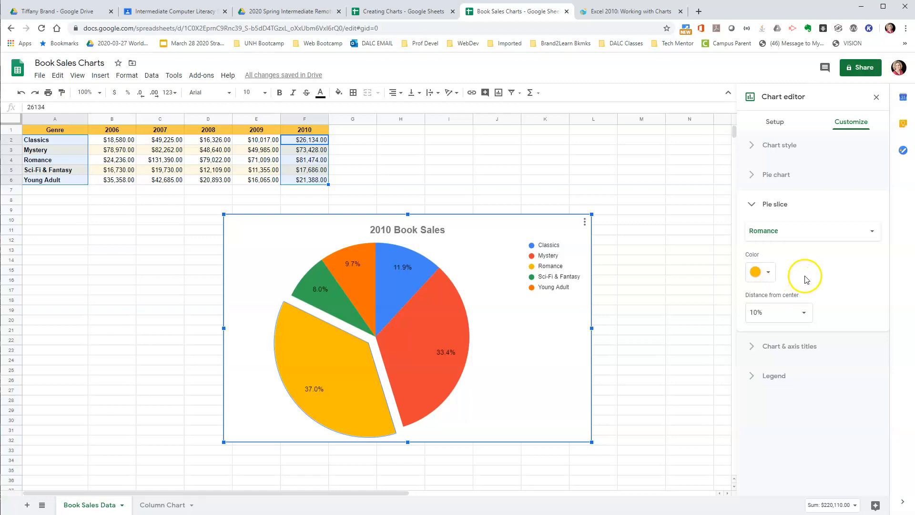
# Step: Make the 2010 Book Sales pie chart 3D and move it to its own sheet
pyautogui.click(753, 146)
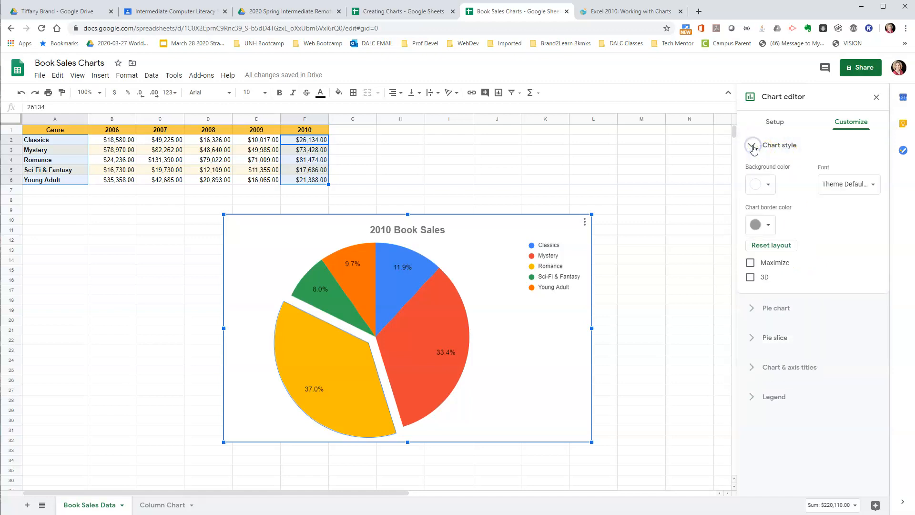
pyautogui.click(751, 278)
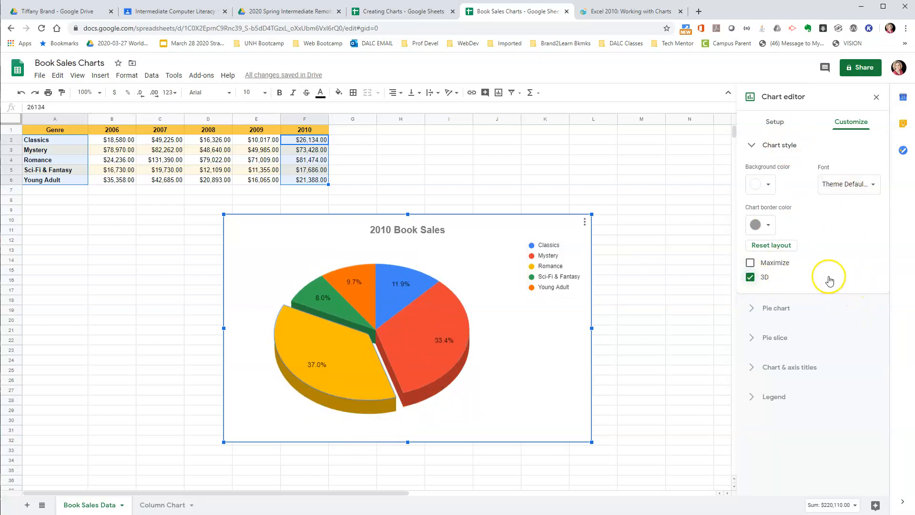
pyautogui.click(583, 225)
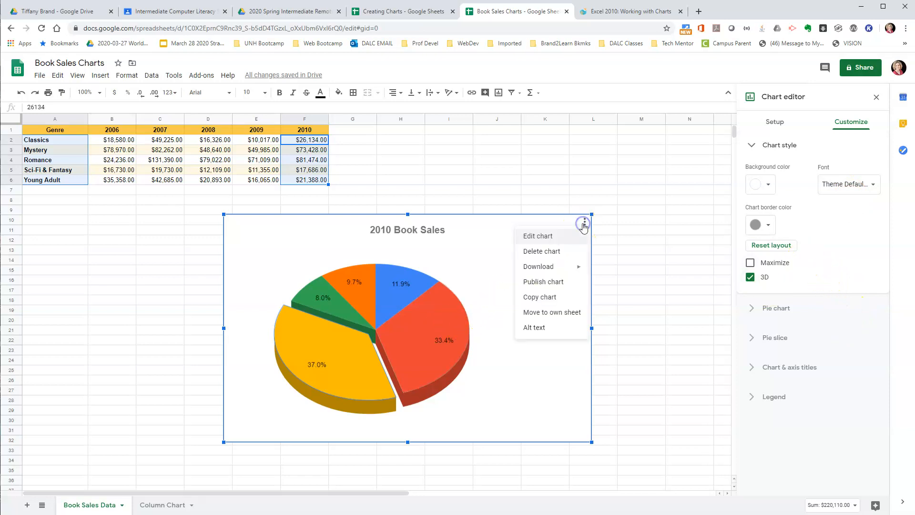
pyautogui.click(553, 314)
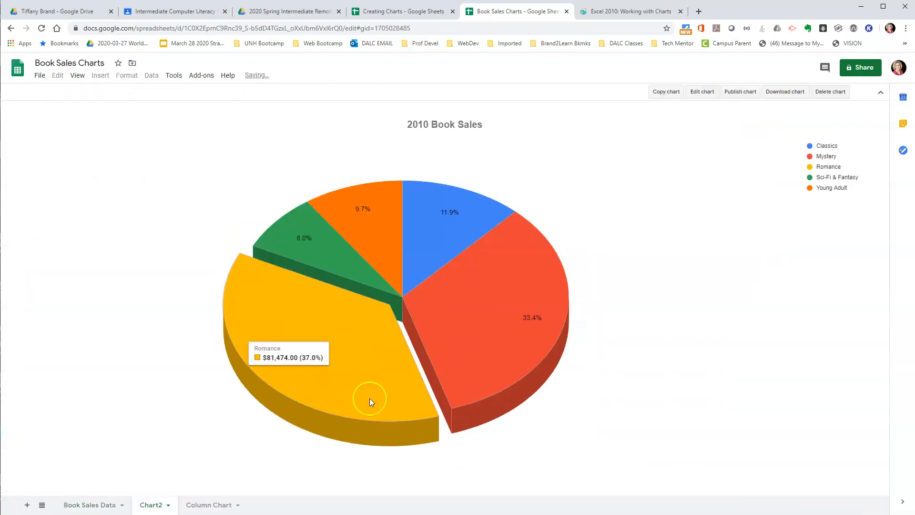
# Step: Rename the new chart sheet as "Pie Chart" and return to the Book Sales Data sheet
pyautogui.doubleClick(155, 506)
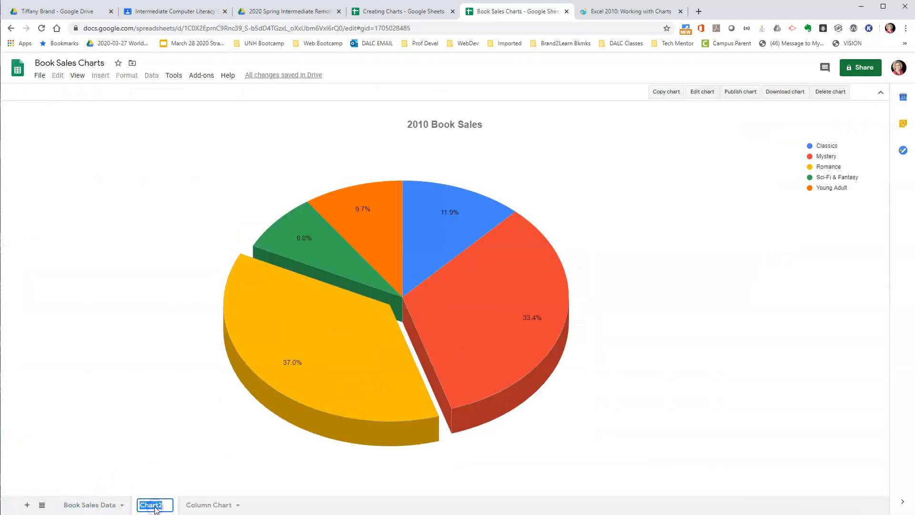
pyautogui.write('Pi')
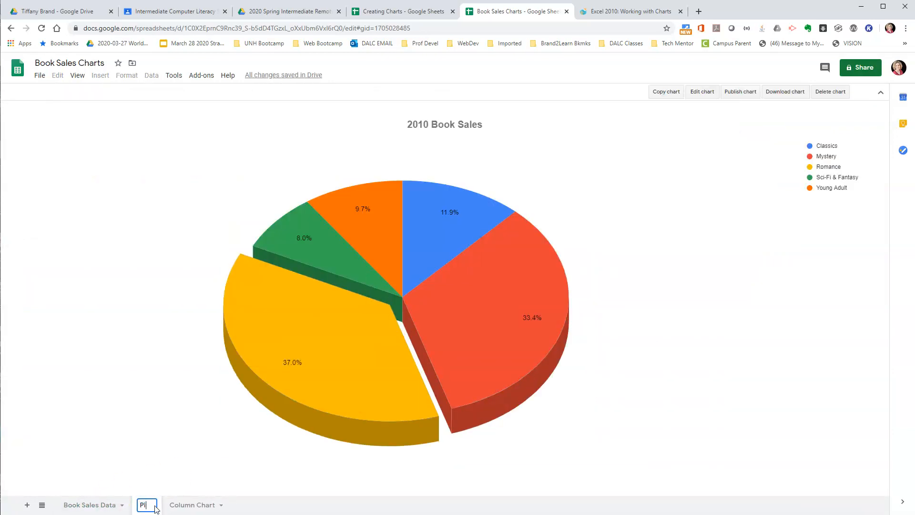
pyautogui.write('e Chart')
pyautogui.press('Return')
pyautogui.click(95, 504)
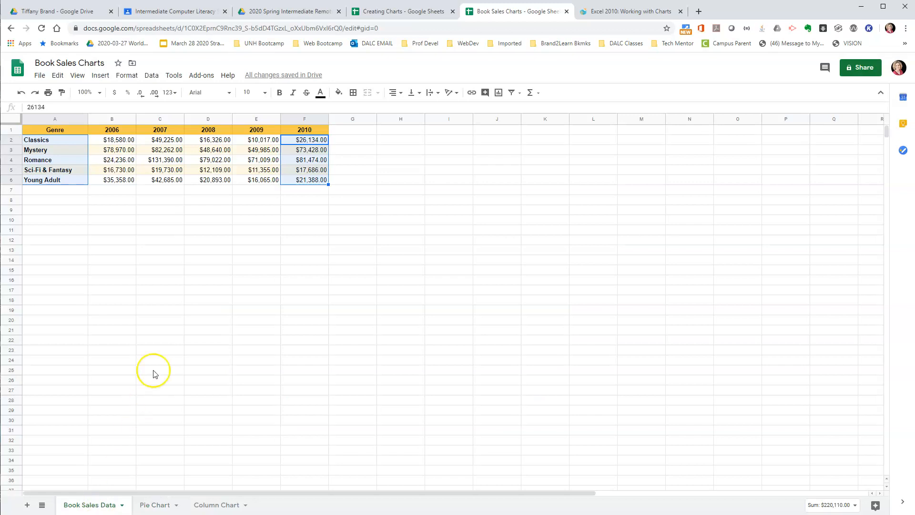
pyautogui.click(299, 221)
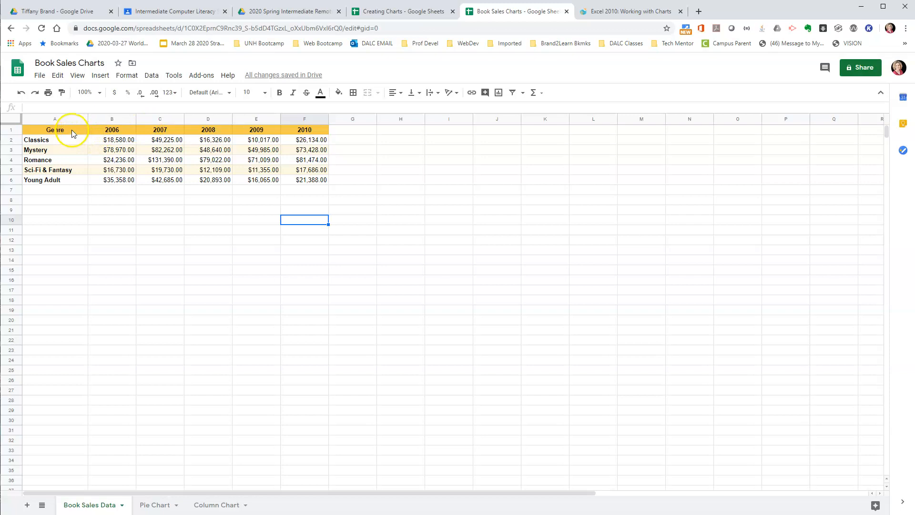
pyautogui.moveTo(70, 130); pyautogui.dragTo(310, 125)
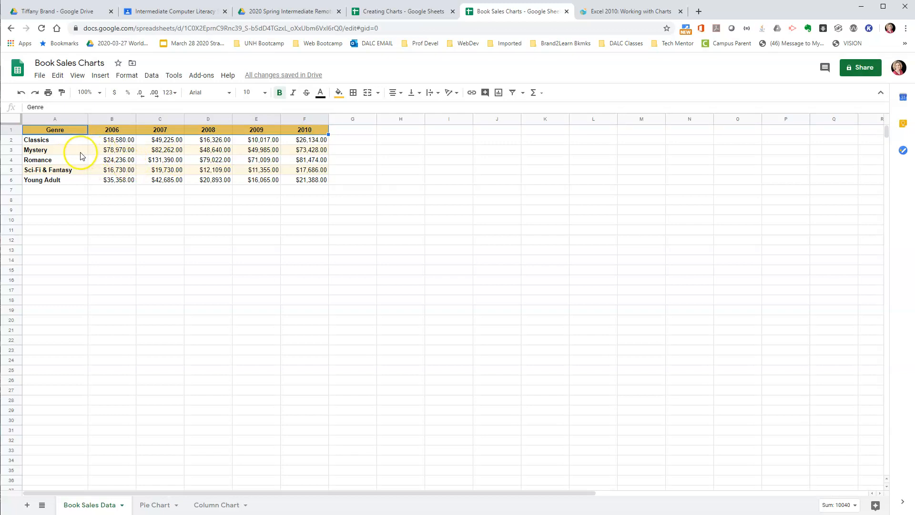
pyautogui.click(147, 213)
pyautogui.moveTo(114, 129); pyautogui.dragTo(202, 128)
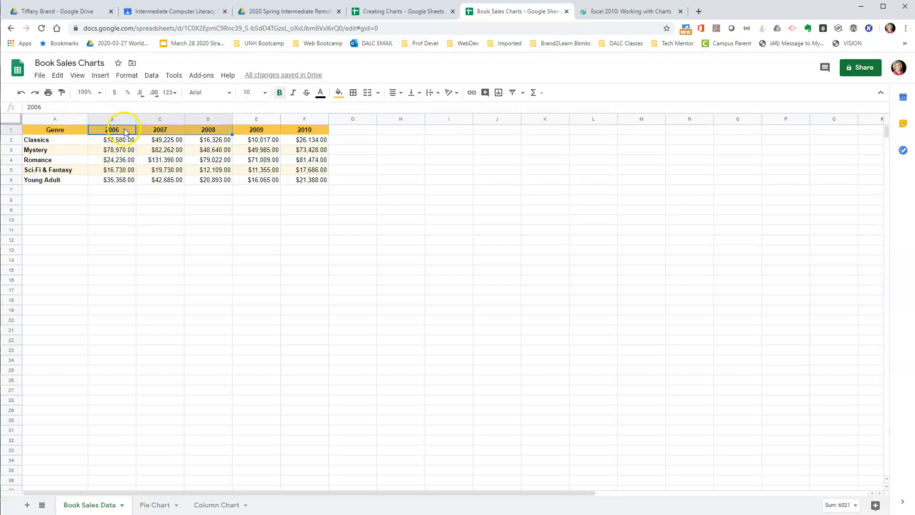
pyautogui.click(160, 261)
# Step: Insert a chart from the year headings in B1:F1 and the Mystery sales in B3:F3
pyautogui.moveTo(114, 130); pyautogui.dragTo(288, 125)
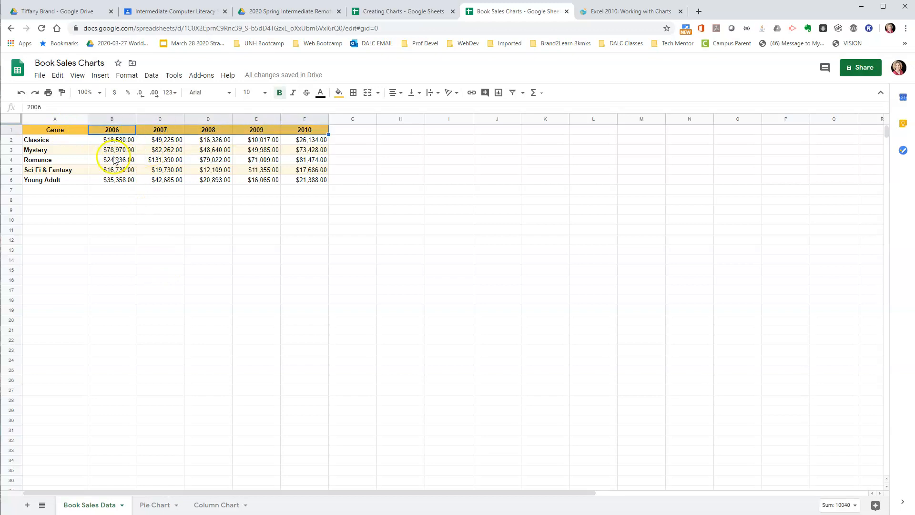
pyautogui.moveTo(116, 151); pyautogui.dragTo(305, 154)
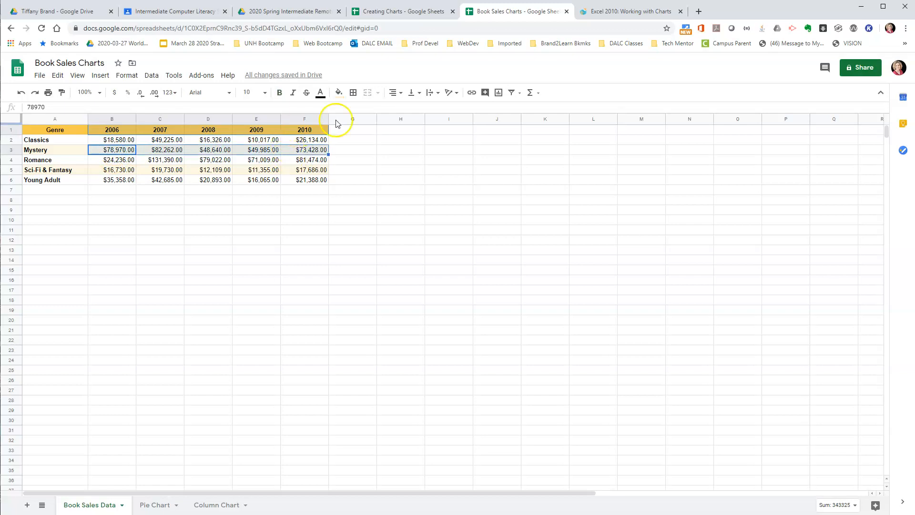
pyautogui.click(499, 93)
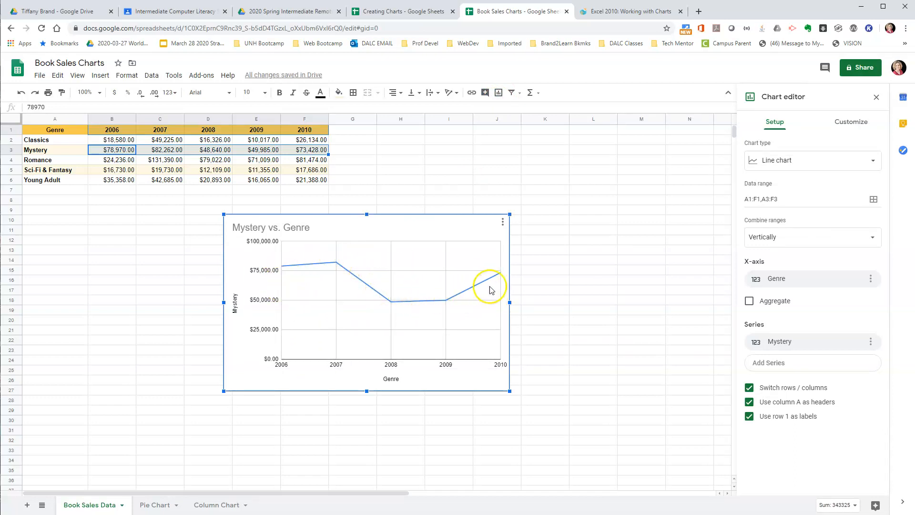
# Step: Change the line chart's title to "Mystery Sales 2006 - 2010" and its vertical axis title to "Sales"
pyautogui.click(295, 234)
pyautogui.doubleClick(291, 225)
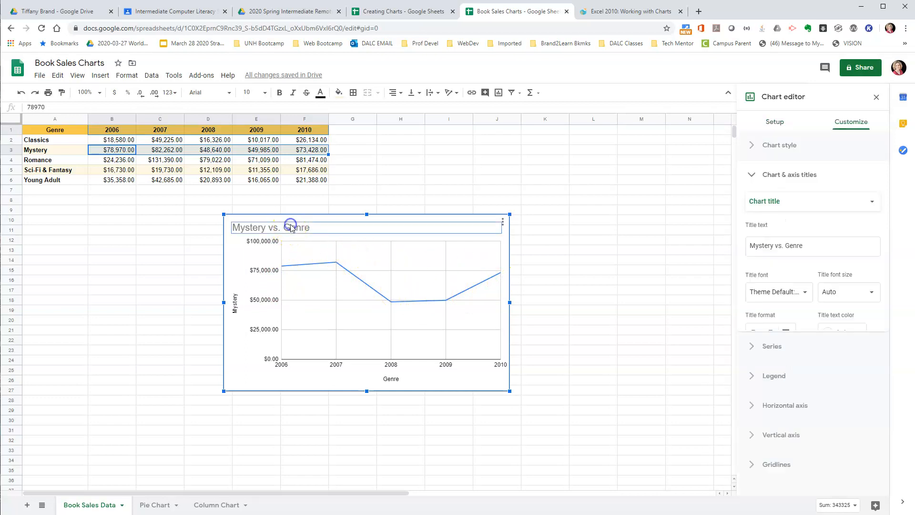
pyautogui.write('M')
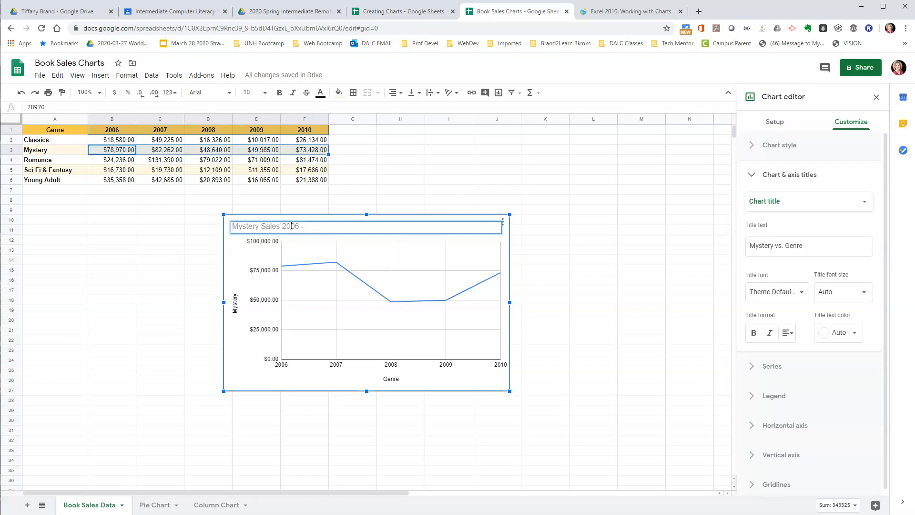
pyautogui.press('Return')
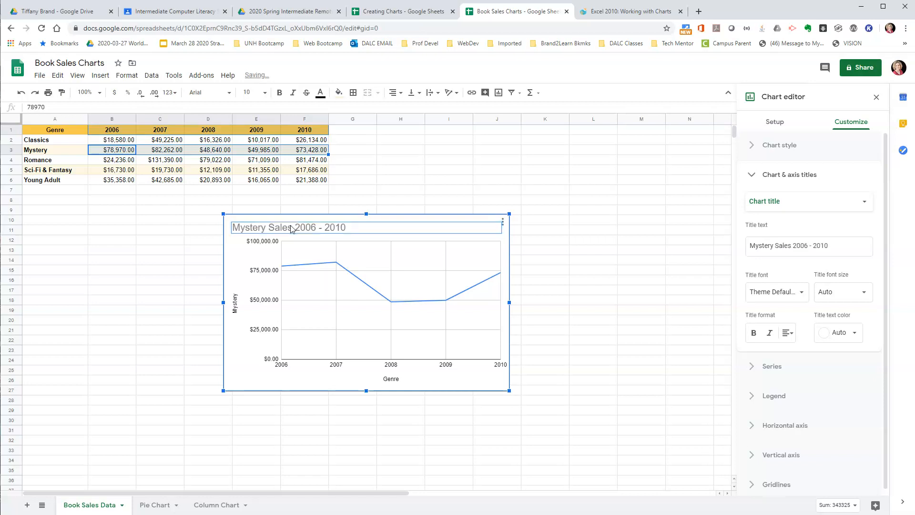
pyautogui.doubleClick(234, 307)
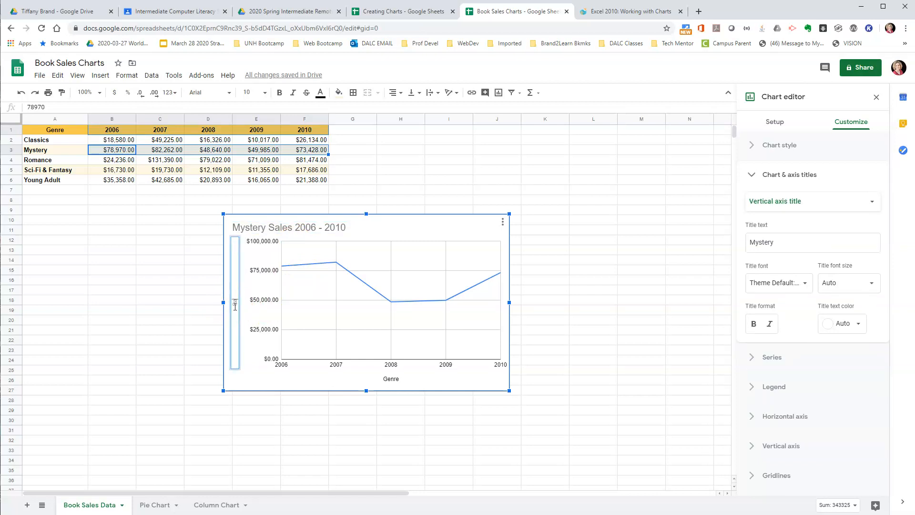
pyautogui.press('Return')
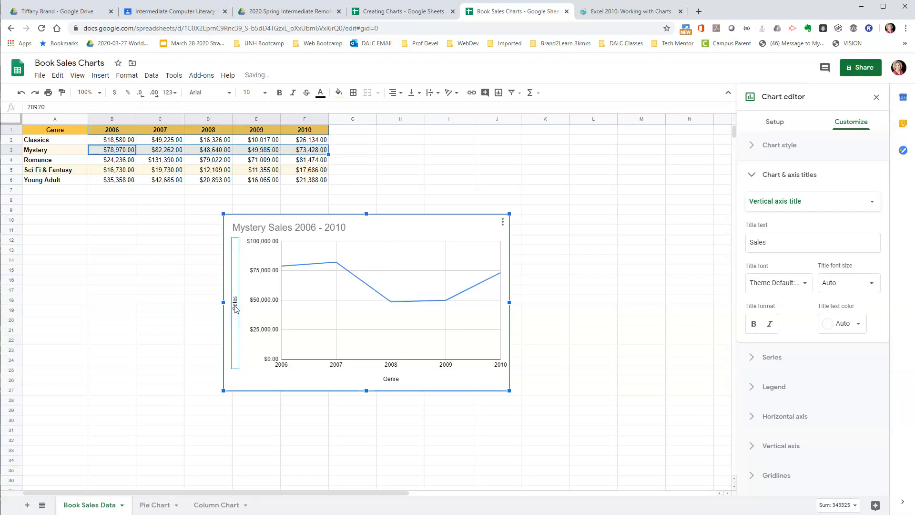
# Step: Change the Mystery line chart's horizontal axis title to "Year" and enlarge the chart to start at column B and reach about row 34
pyautogui.doubleClick(398, 380)
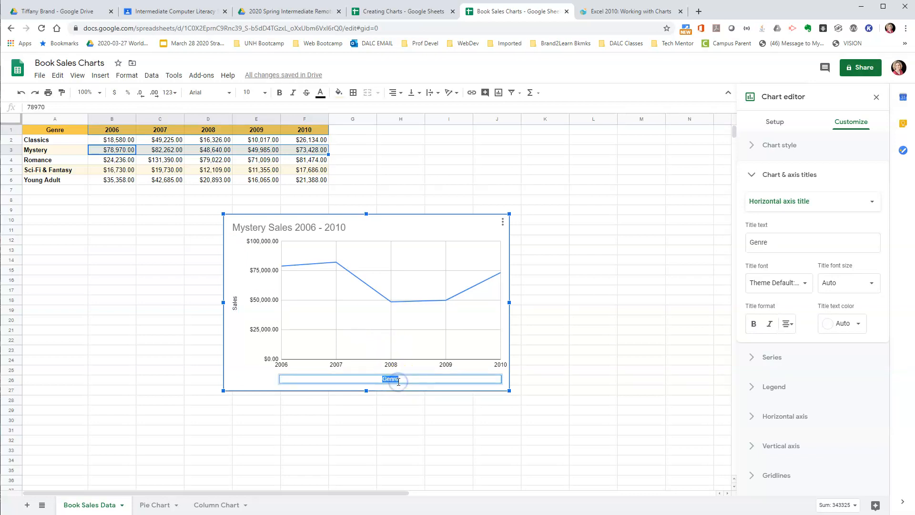
pyautogui.press('Return')
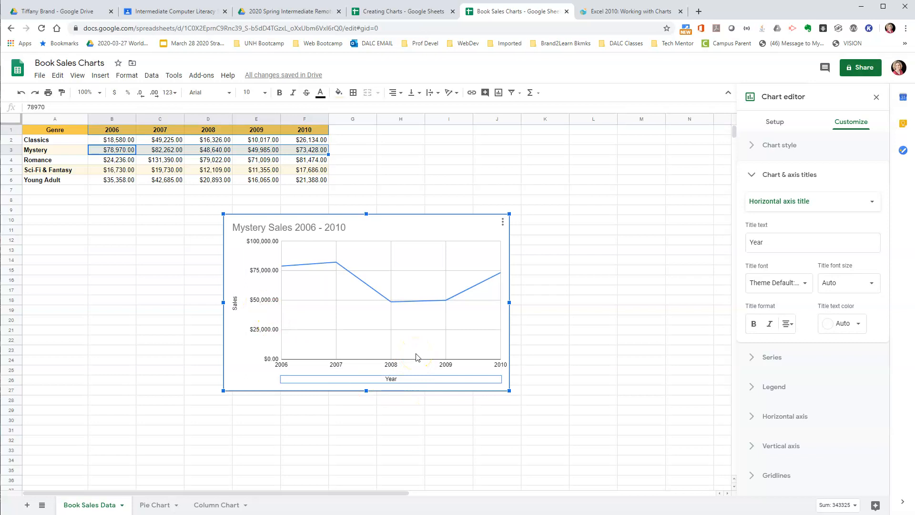
pyautogui.moveTo(223, 390); pyautogui.dragTo(117, 456)
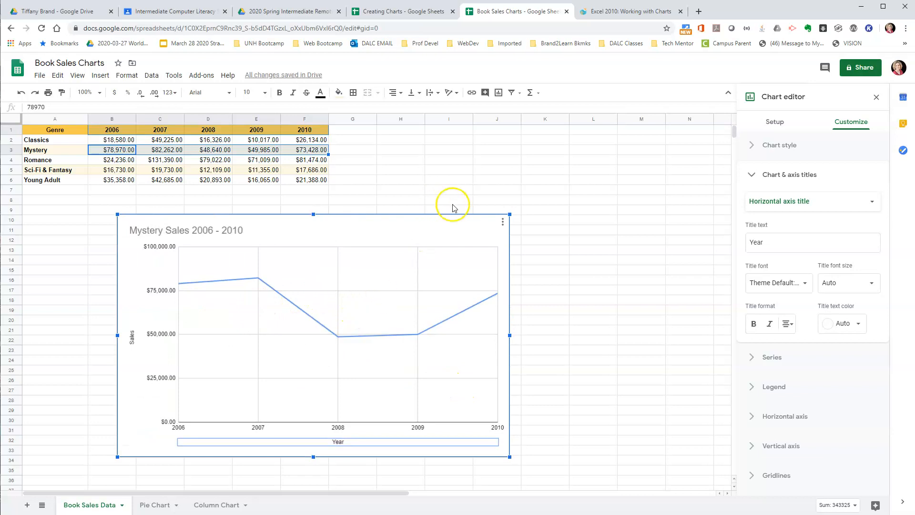
# Step: Move the line chart to its own sheet, rename that sheet "Line Chart", and return to the Book Sales Data sheet
pyautogui.click(502, 222)
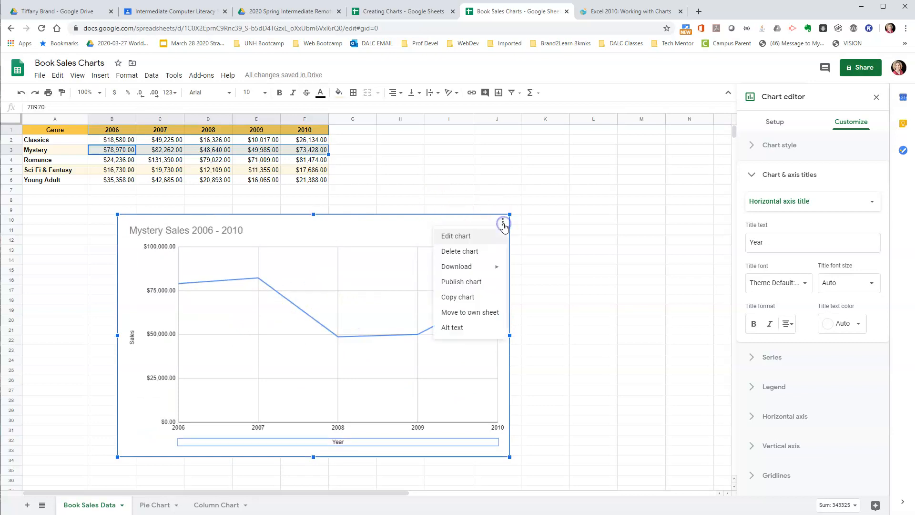
pyautogui.click(480, 311)
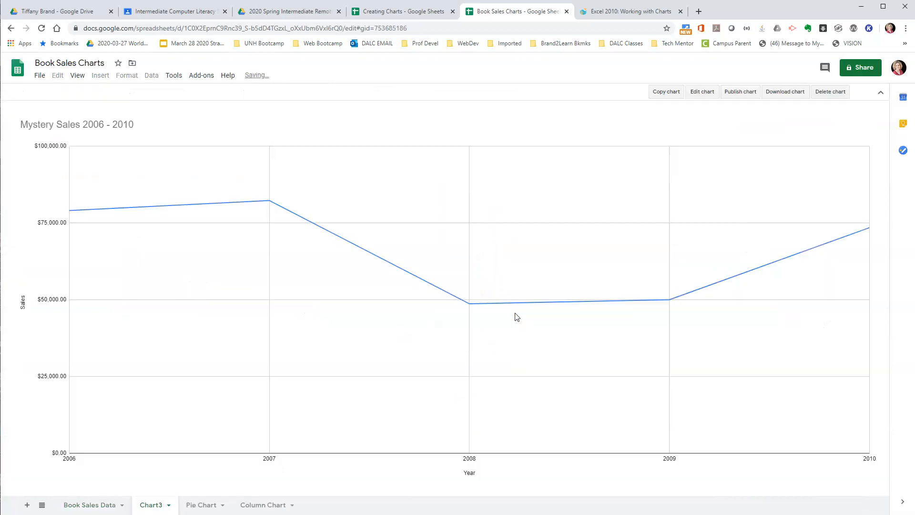
pyautogui.doubleClick(158, 507)
pyautogui.write('Line Chart')
pyautogui.press('Return')
pyautogui.click(101, 506)
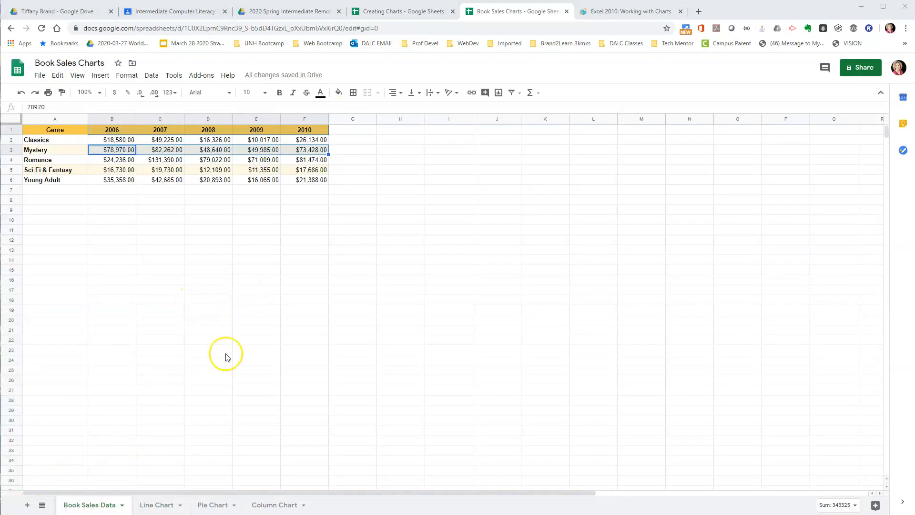
# Step: Insert a bar chart from the whole data table A1:F6 and enlarge it to fill the space below the table
pyautogui.moveTo(67, 133); pyautogui.dragTo(307, 183)
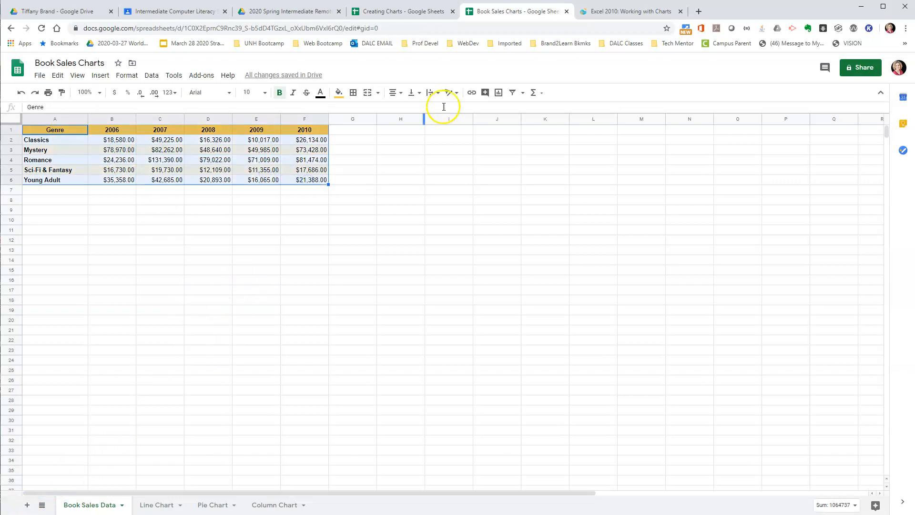
pyautogui.click(498, 94)
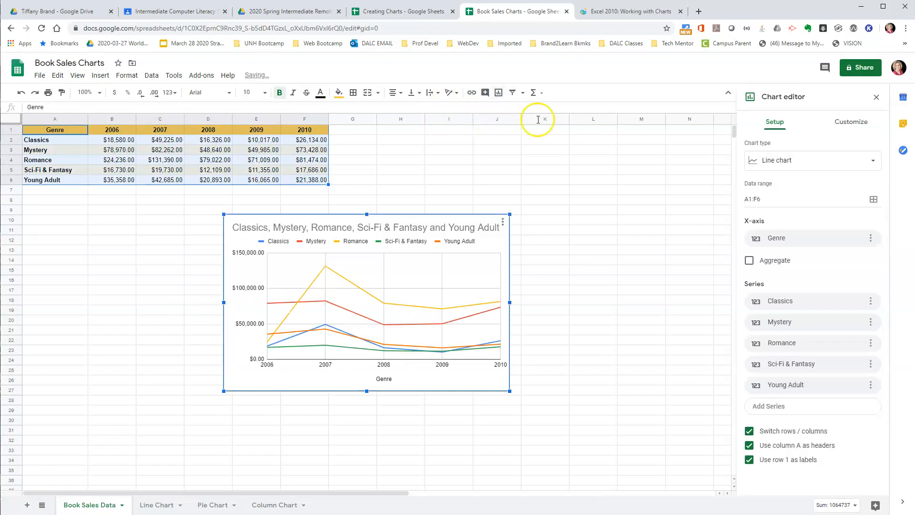
pyautogui.click(821, 160)
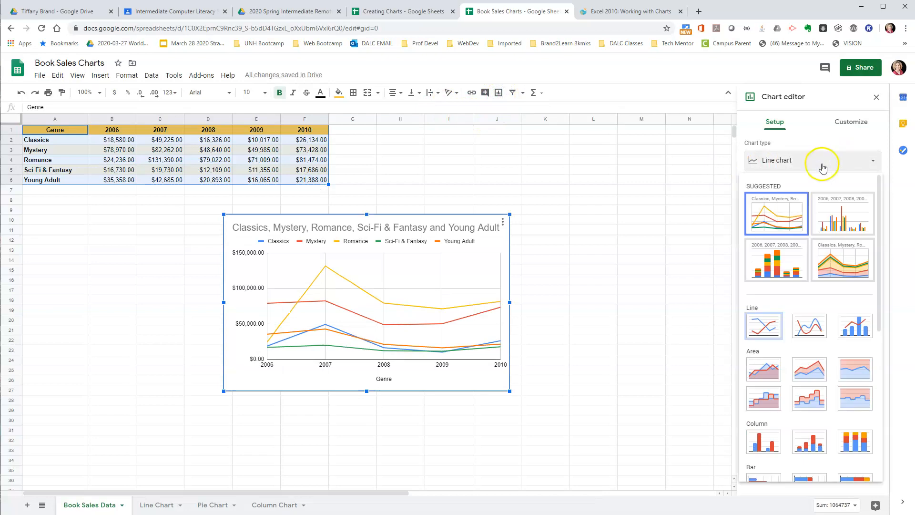
pyautogui.scroll(-3, 827, 327)
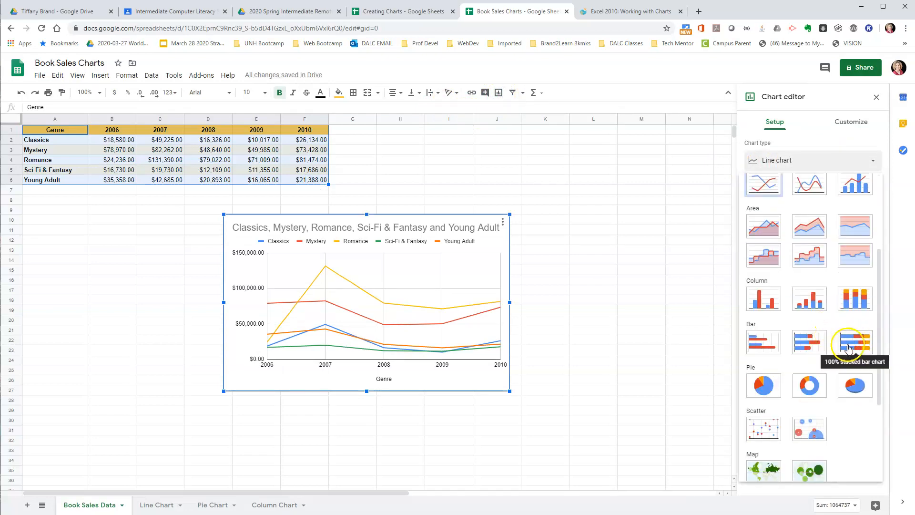
pyautogui.click(778, 349)
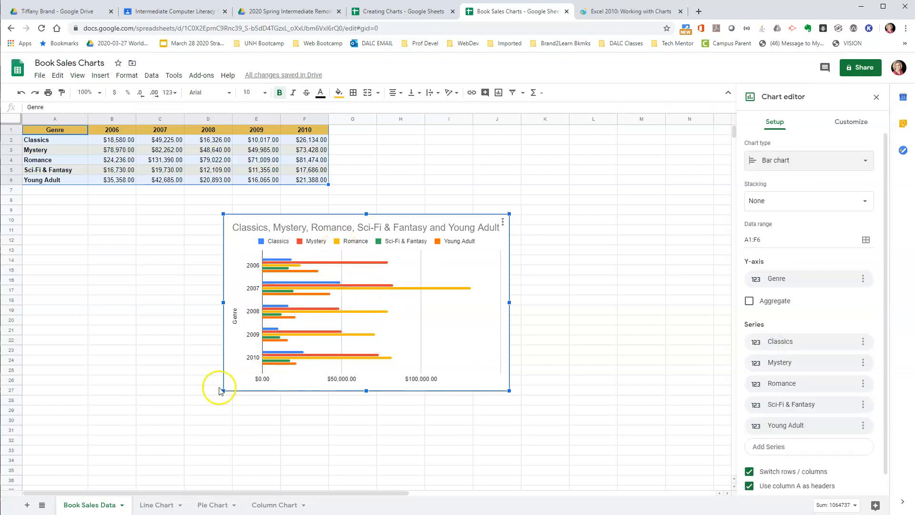
pyautogui.moveTo(510, 390); pyautogui.dragTo(624, 461)
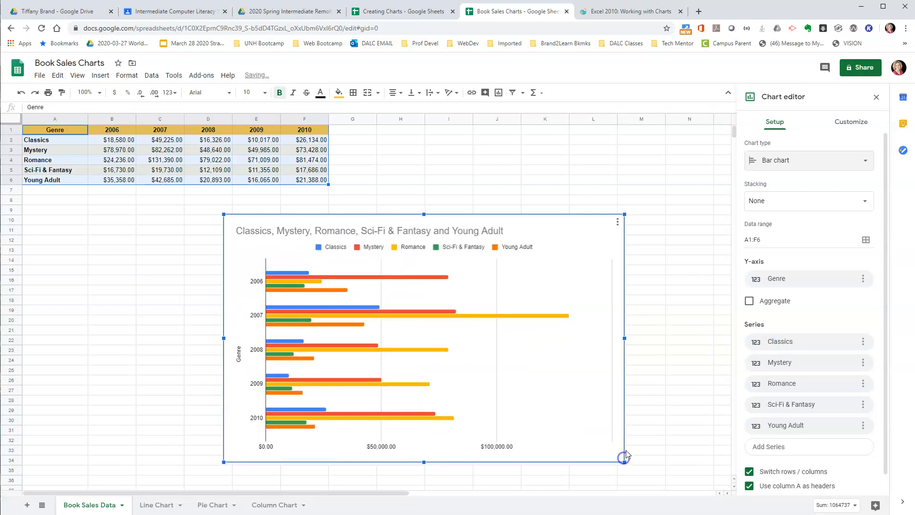
pyautogui.moveTo(224, 214); pyautogui.dragTo(185, 189)
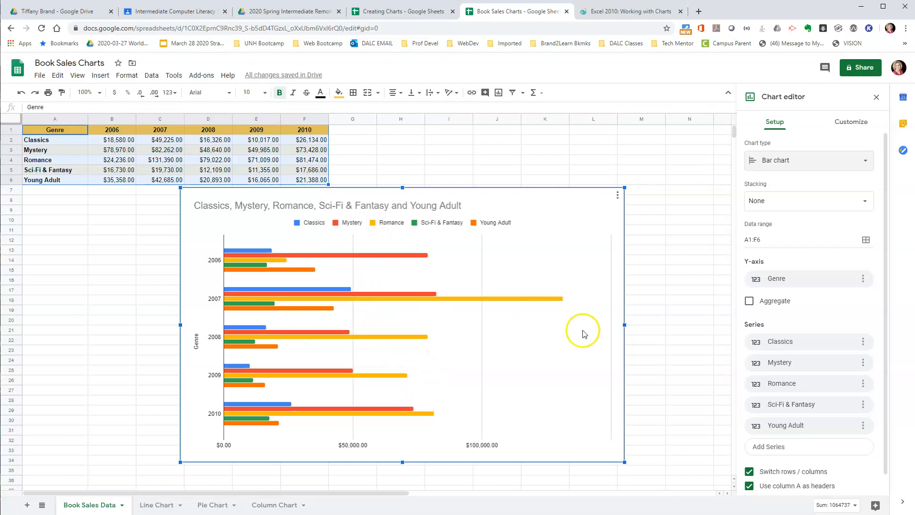
# Step: Change the chart type to 100% stacked bar chart and shift the chart slightly away from the data table
pyautogui.click(781, 160)
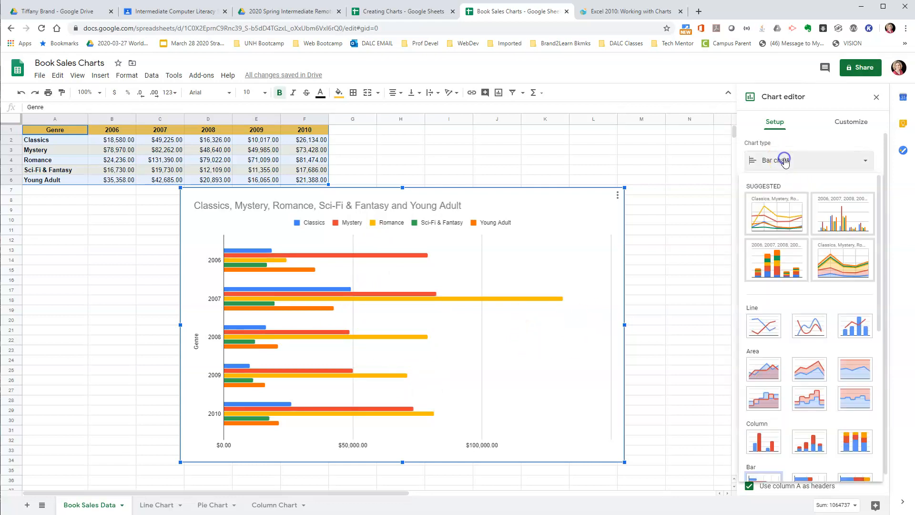
pyautogui.scroll(-1, 855, 414)
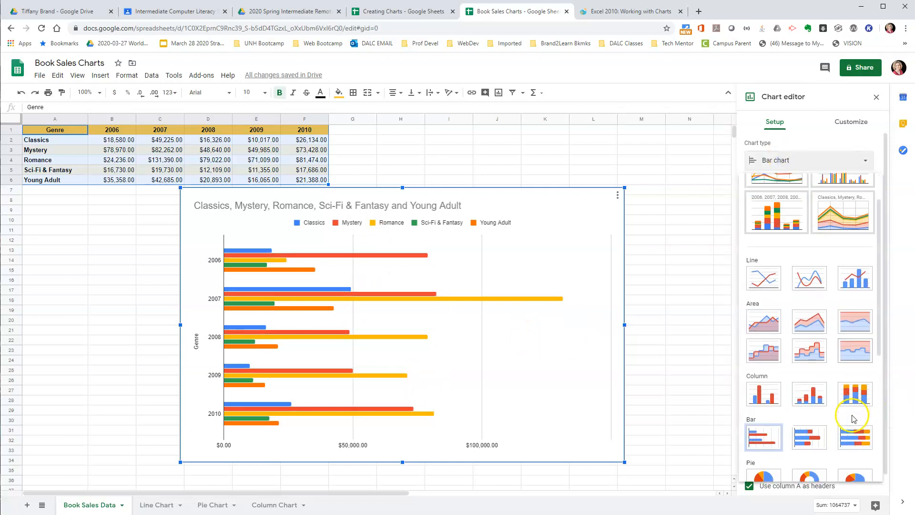
pyautogui.click(862, 443)
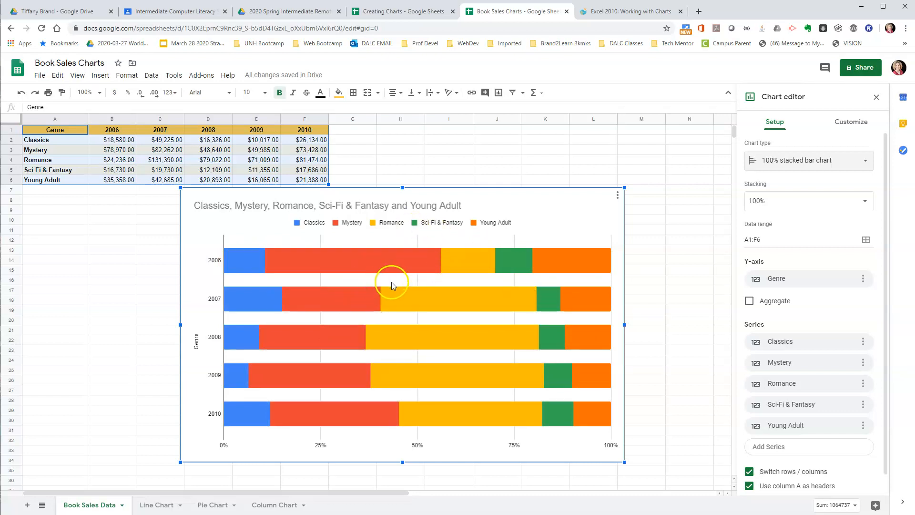
pyautogui.moveTo(527, 199); pyautogui.dragTo(508, 208)
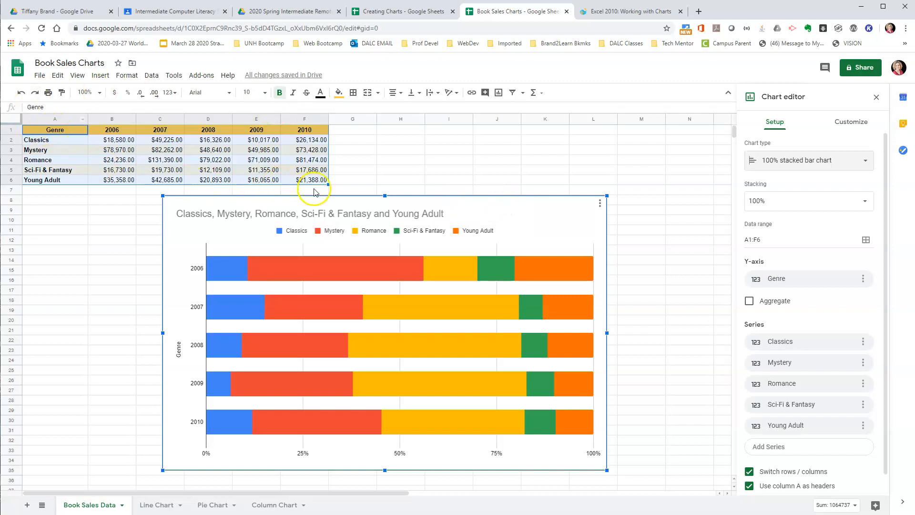
# Step: Deselect the stacked bar chart, reopen its chart editor, and try the combo chart type
pyautogui.click(104, 77)
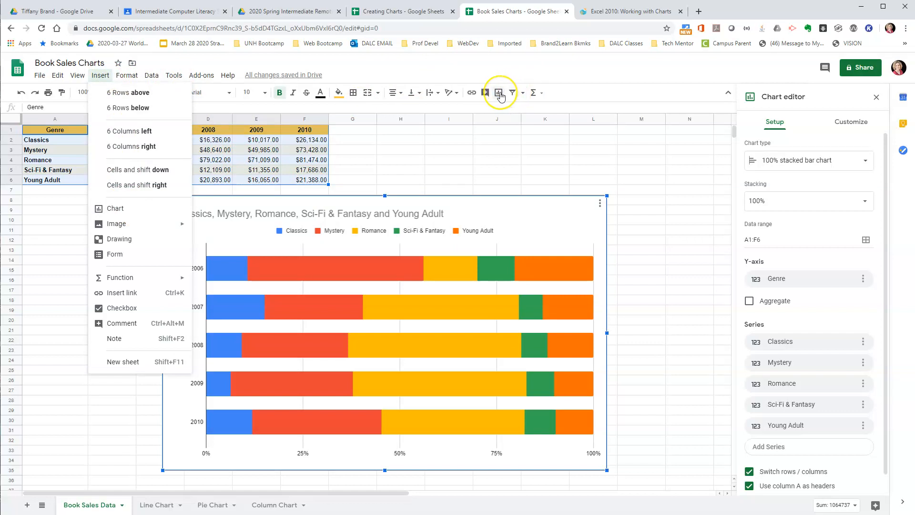
pyautogui.click(540, 140)
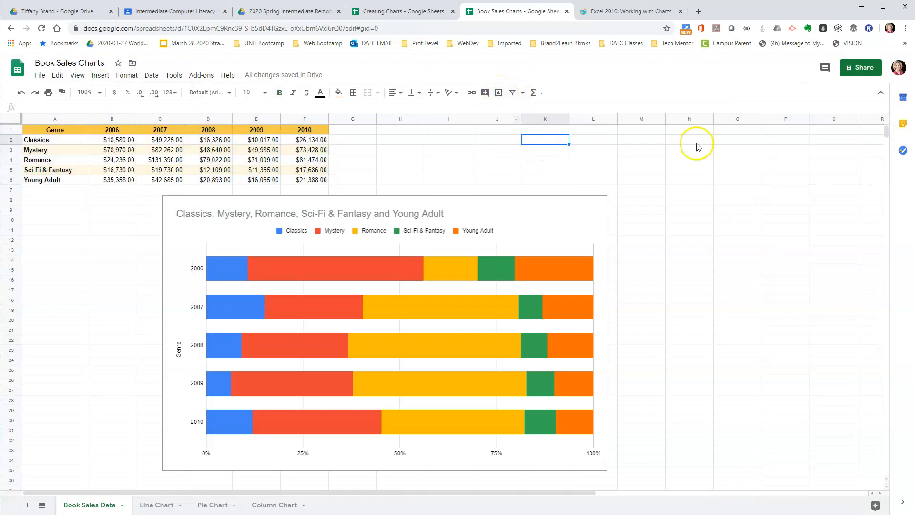
pyautogui.click(381, 242)
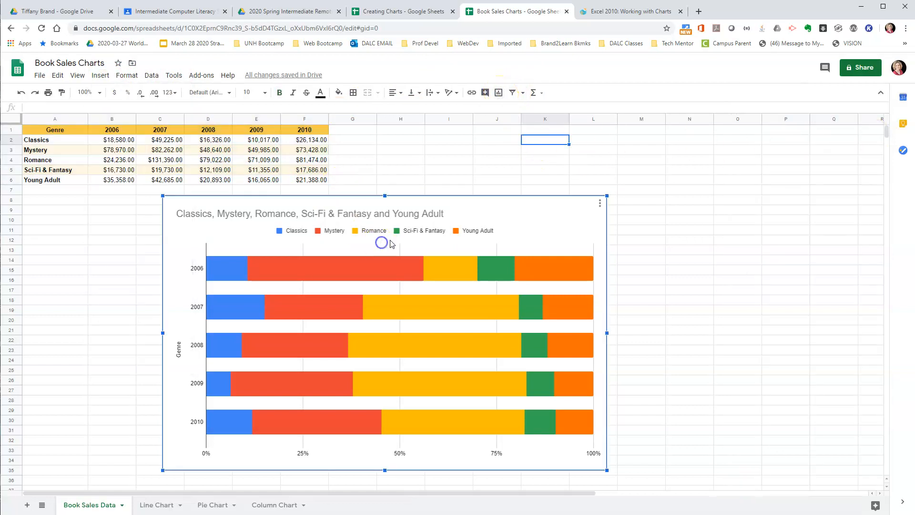
pyautogui.doubleClick(570, 219)
pyautogui.click(785, 144)
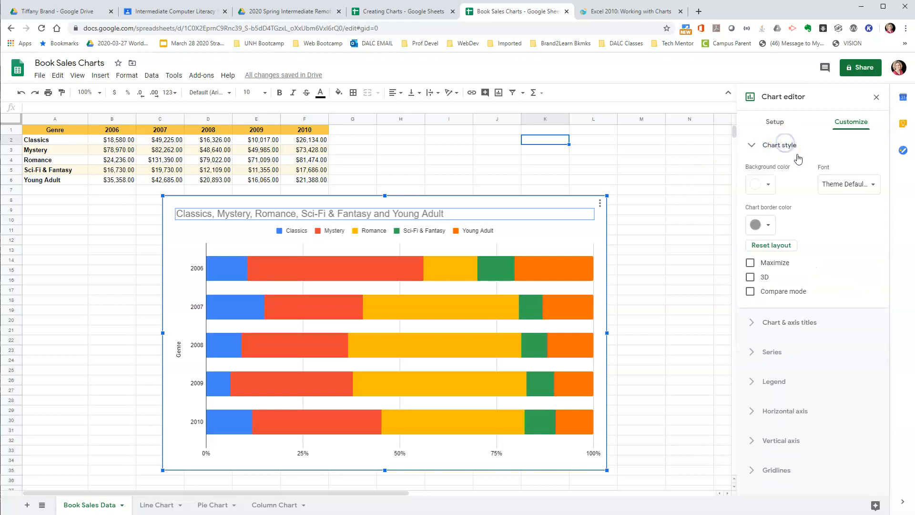
pyautogui.click(776, 123)
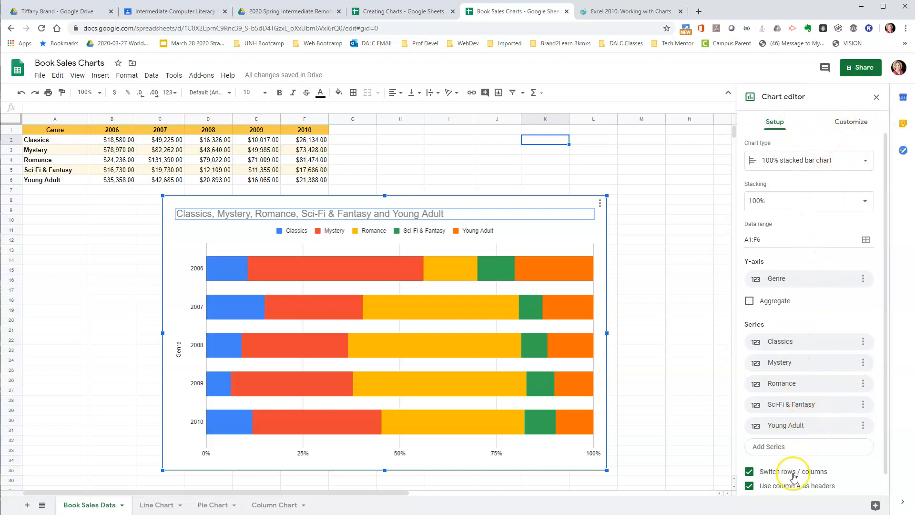
pyautogui.click(828, 159)
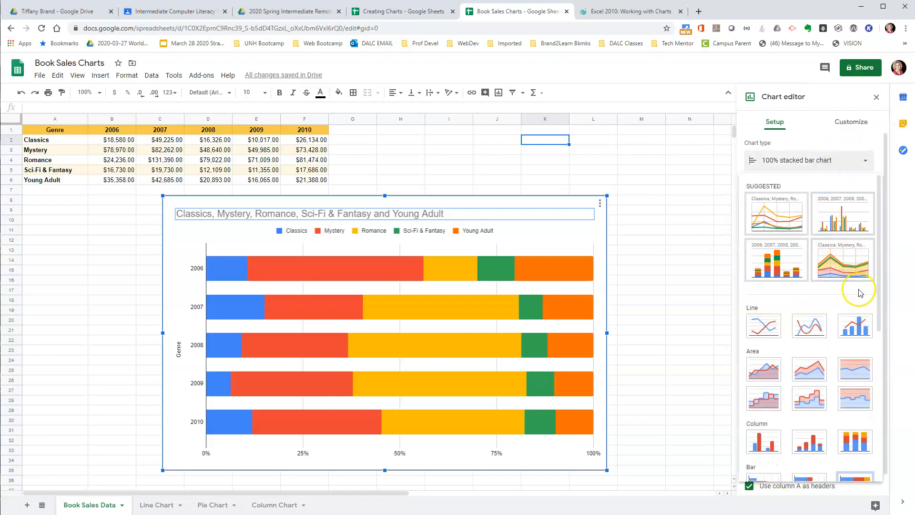
pyautogui.click(860, 326)
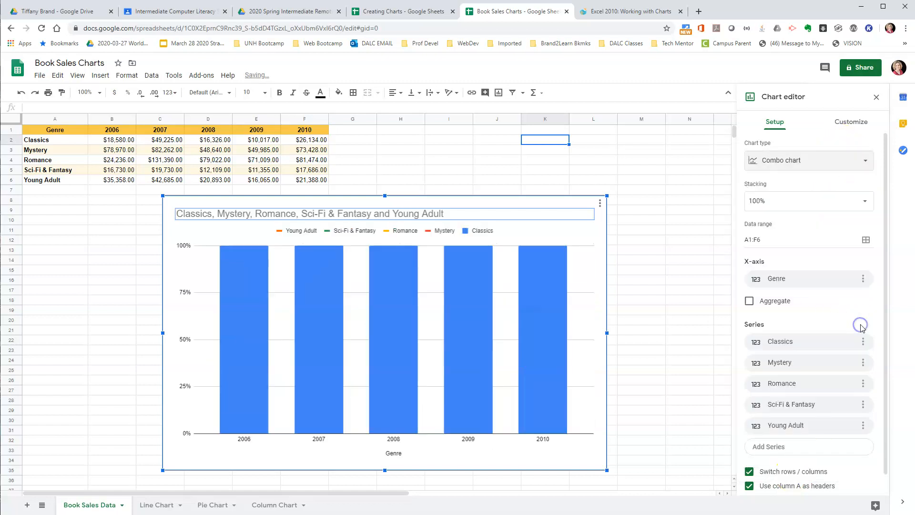
# Step: Switch to the suggested column chart that groups the years by genre, and add data labels to all series
pyautogui.click(815, 162)
pyautogui.click(842, 219)
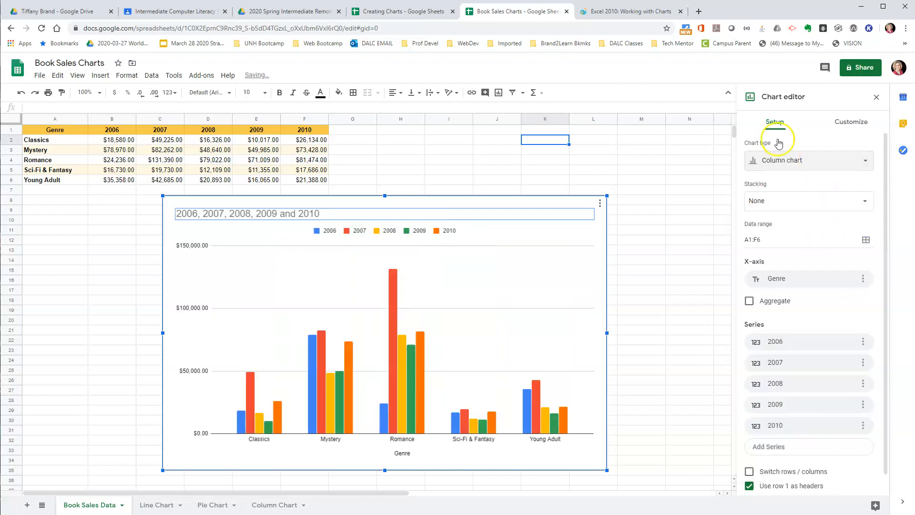
pyautogui.click(858, 122)
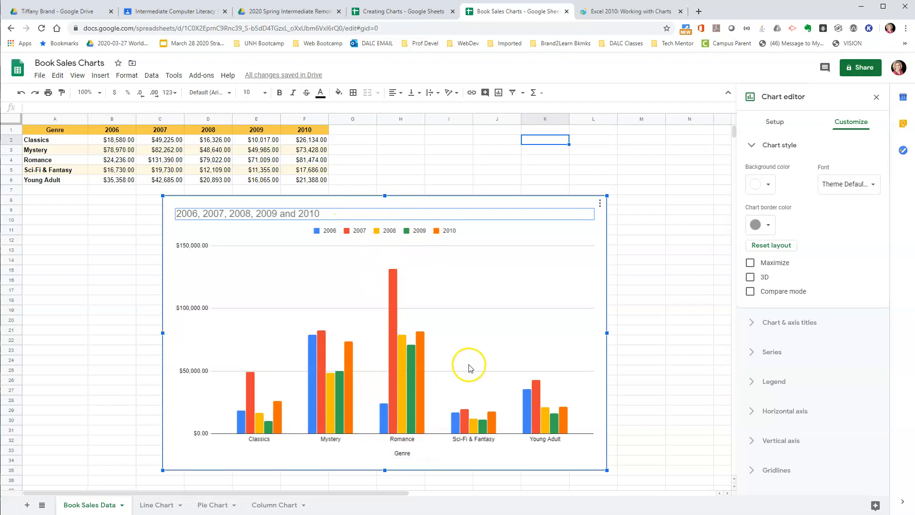
pyautogui.click(759, 410)
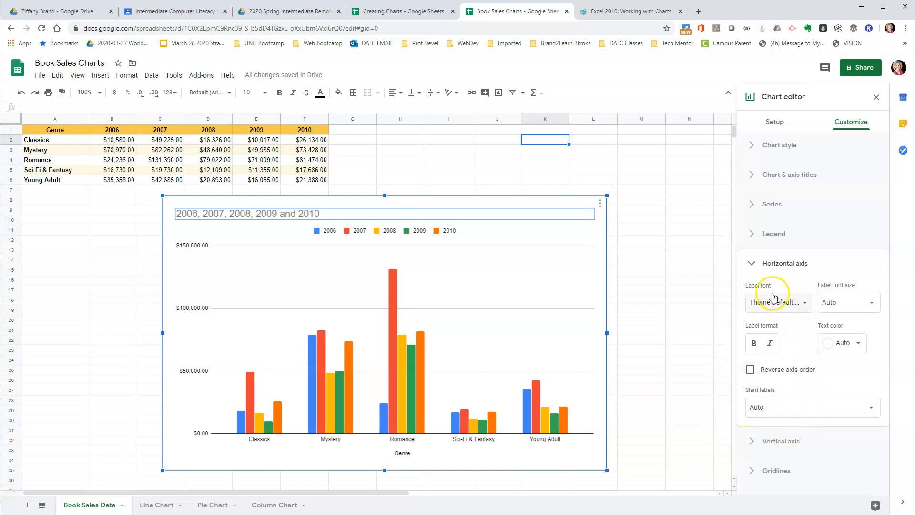
pyautogui.click(752, 206)
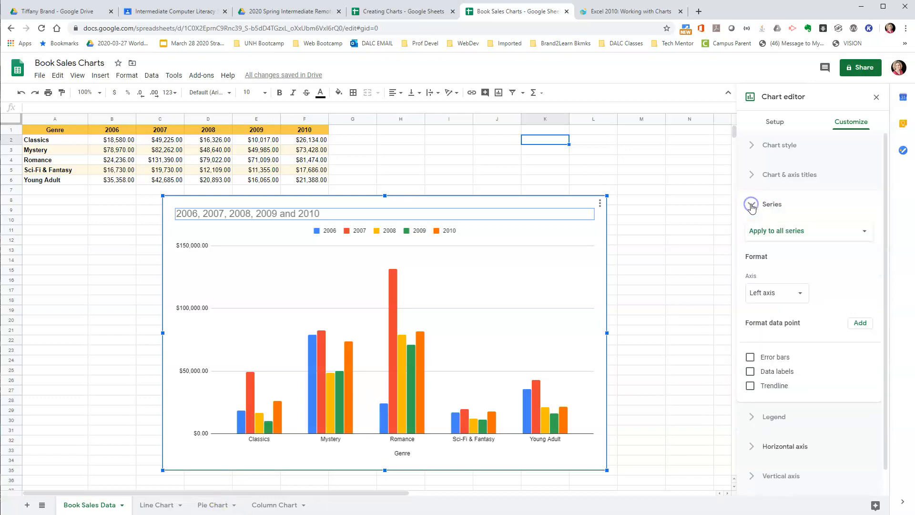
pyautogui.click(751, 374)
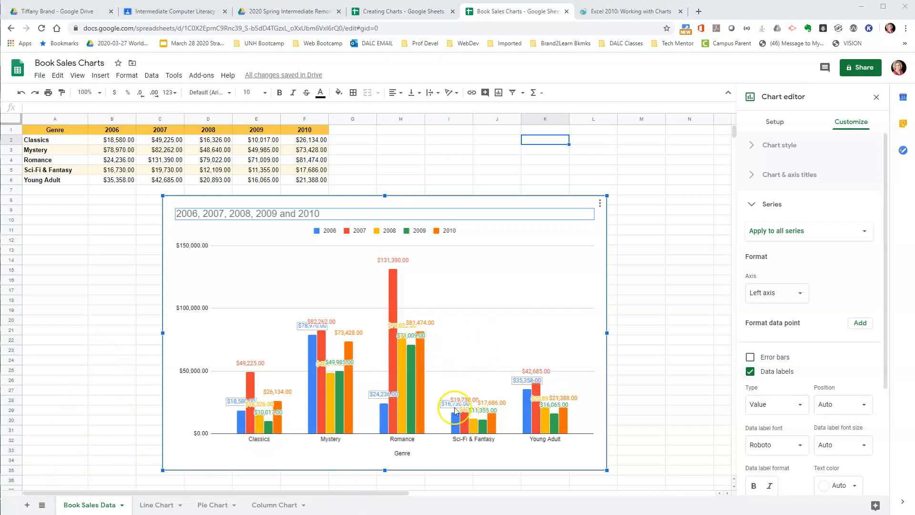
# Step: Change the column chart into a plain bar chart without stacking
pyautogui.click(773, 124)
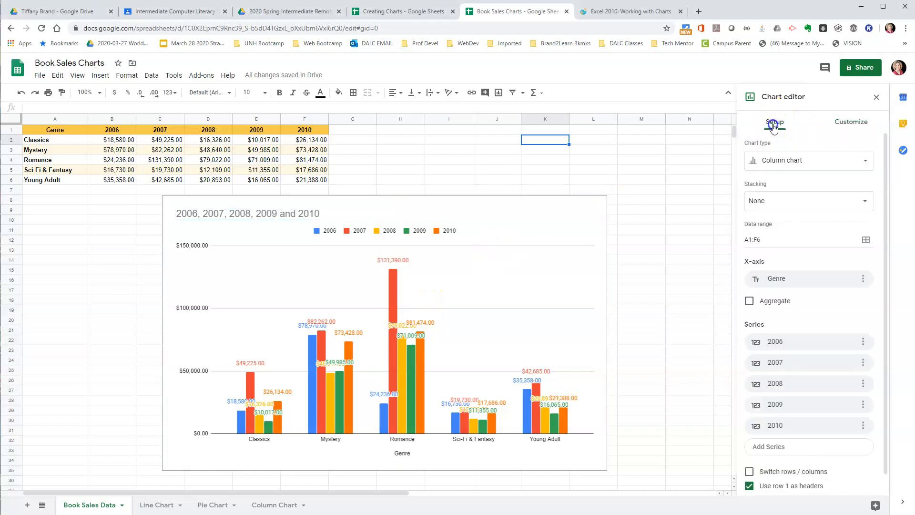
pyautogui.click(801, 162)
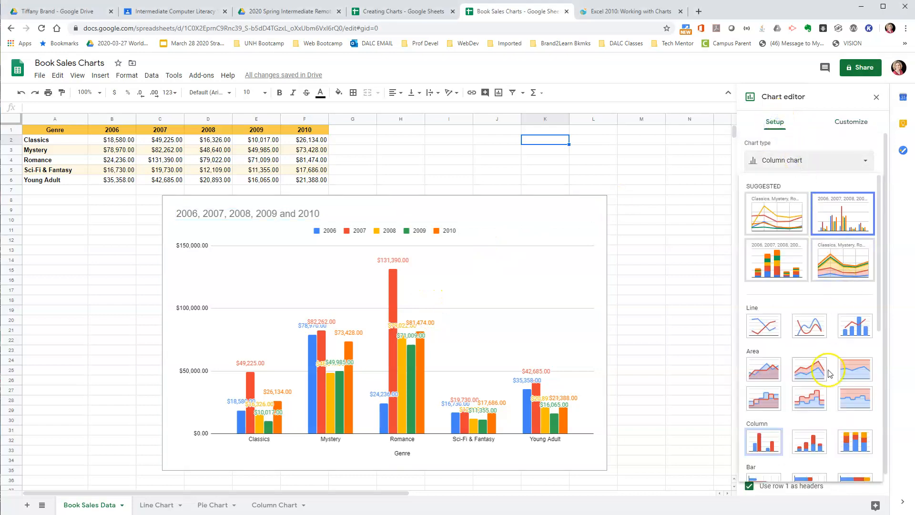
pyautogui.scroll(-2, 829, 373)
pyautogui.click(762, 391)
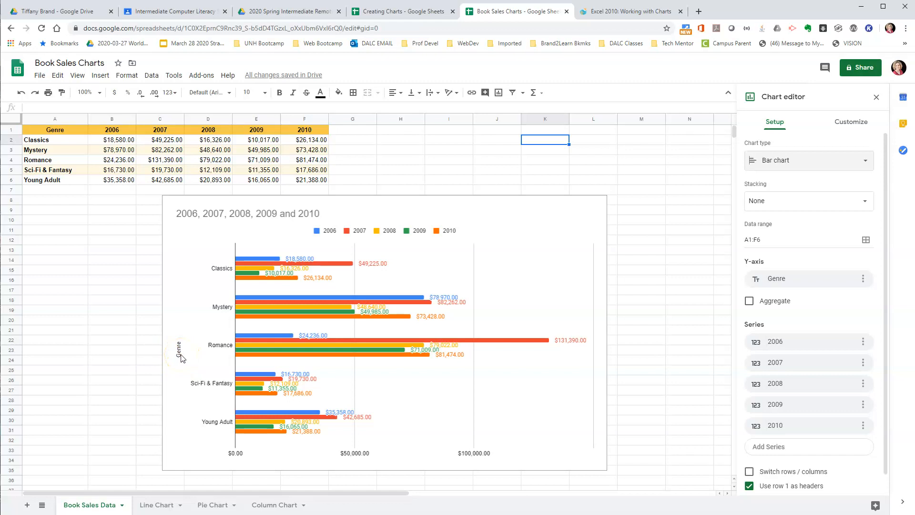
# Step: Replace the bar chart's title with "Book Sales by Genra 2006-2010"
pyautogui.click(259, 214)
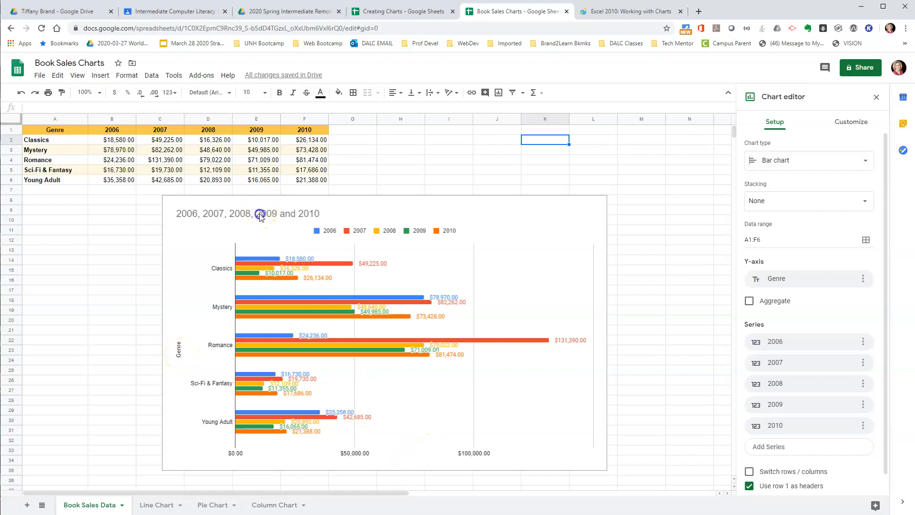
pyautogui.click(334, 215)
pyautogui.doubleClick(332, 214)
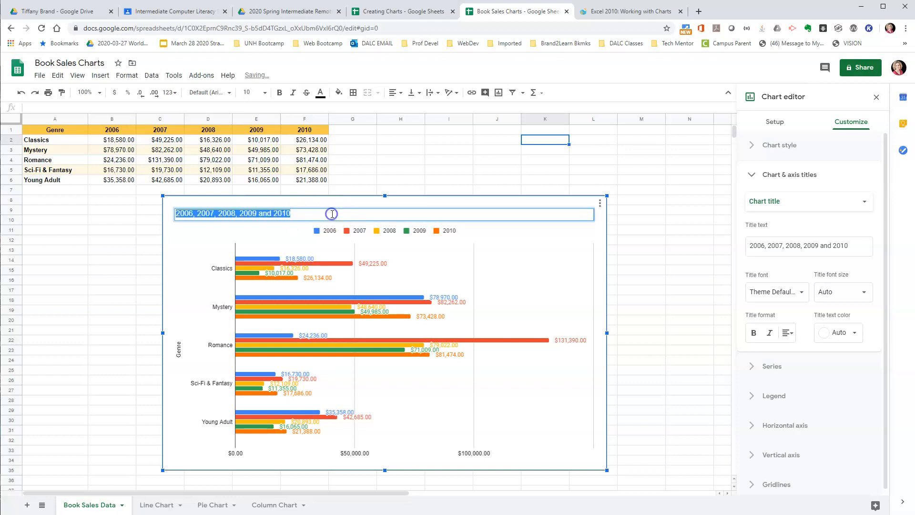
pyautogui.write('Book Sales by Genra 2006-')
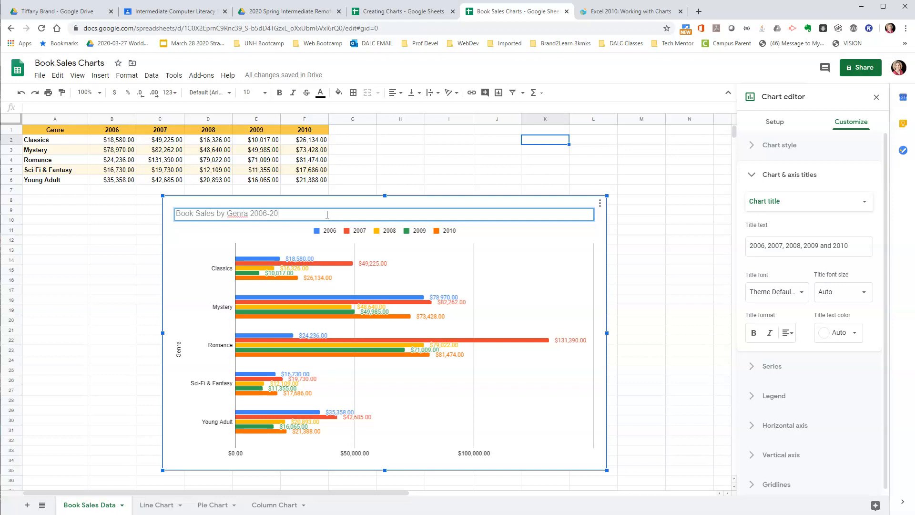
pyautogui.press('Return')
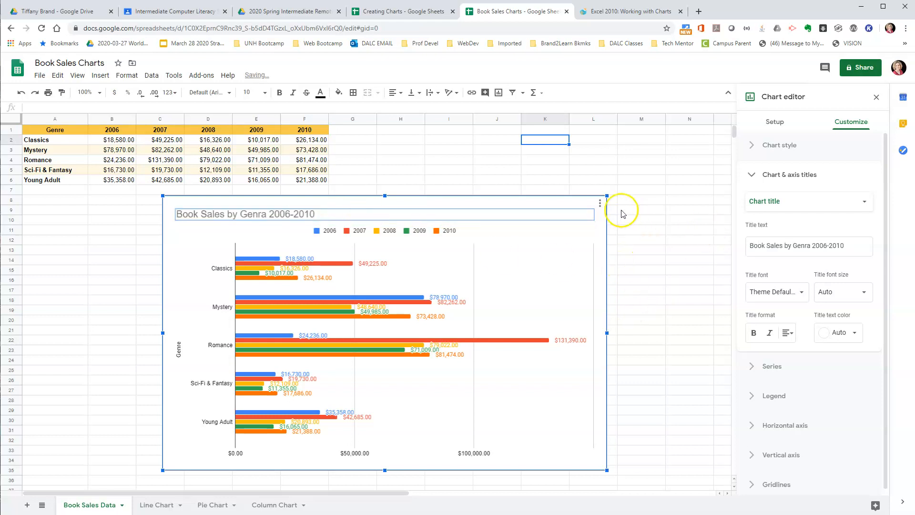
# Step: Move the bar chart to its own sheet and rename that sheet "Bar Chart"
pyautogui.click(600, 203)
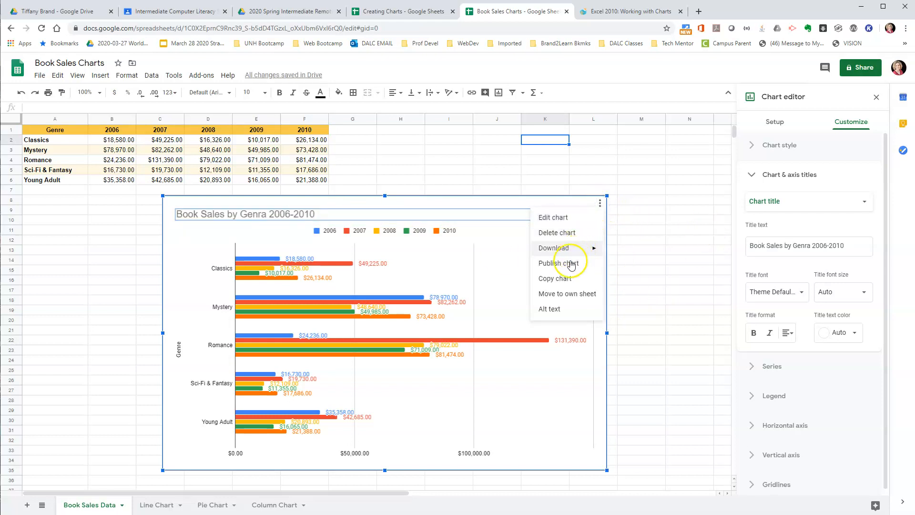
pyautogui.click(567, 294)
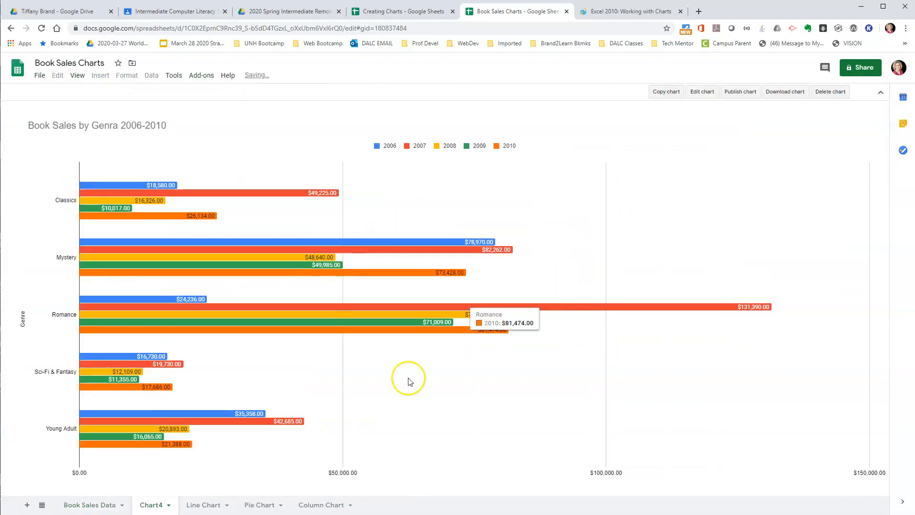
pyautogui.doubleClick(157, 506)
pyautogui.write('Bar Chart')
pyautogui.press('Return')
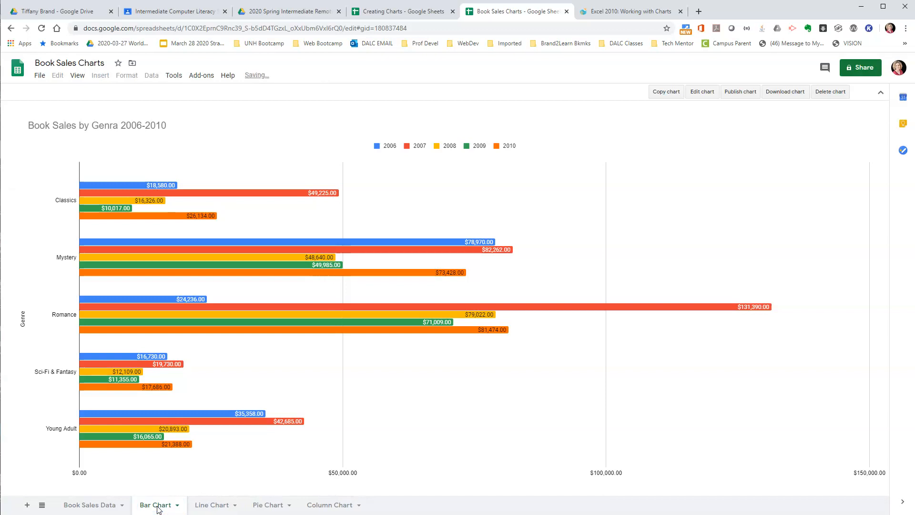
# Step: Review the column, pie, line and bar chart sheets, and return to the Book Sales Data sheet
pyautogui.click(324, 505)
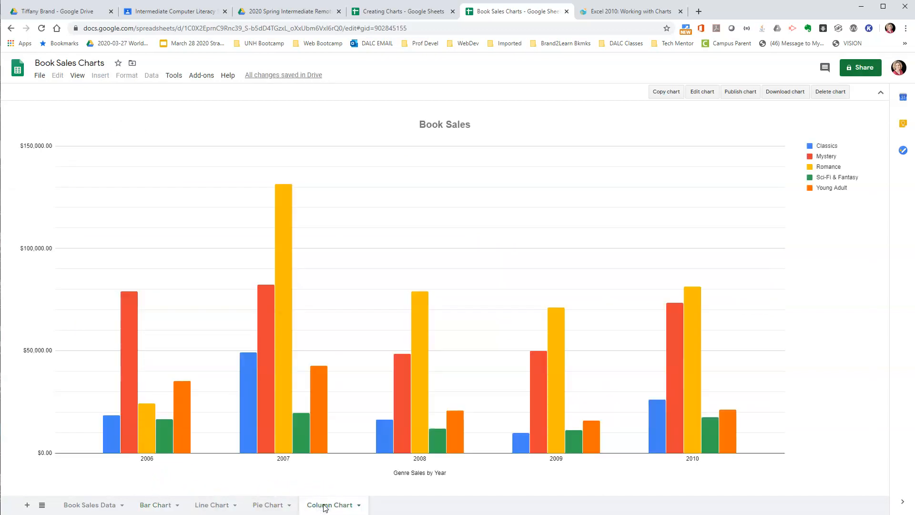
pyautogui.click(272, 505)
pyautogui.click(212, 505)
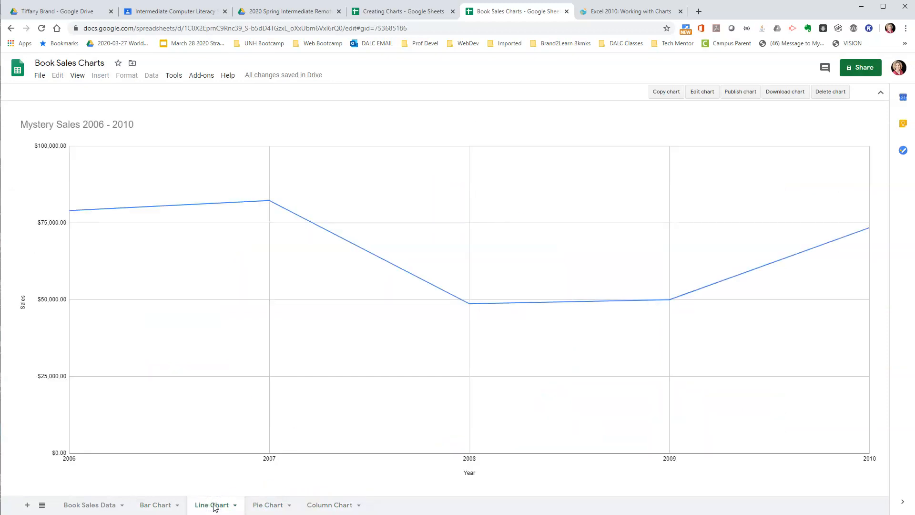
pyautogui.click(162, 507)
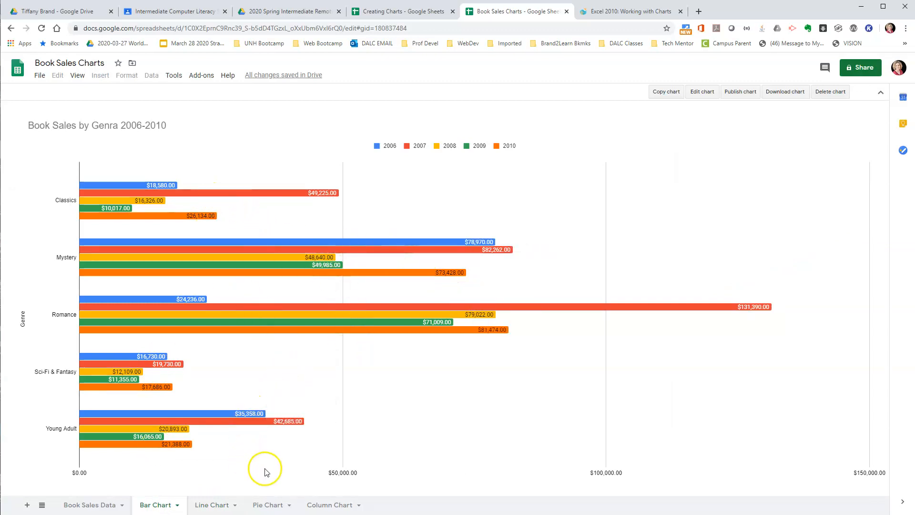
pyautogui.moveTo(265, 428)
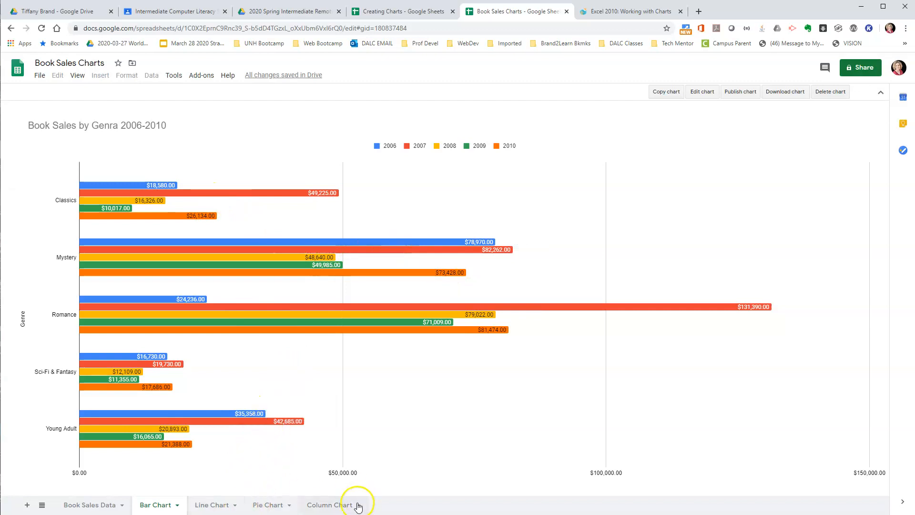
pyautogui.click(91, 506)
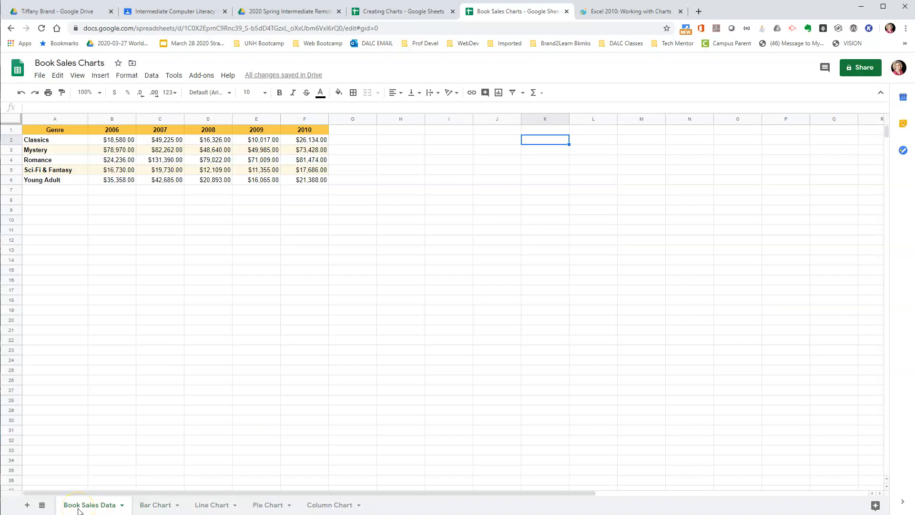